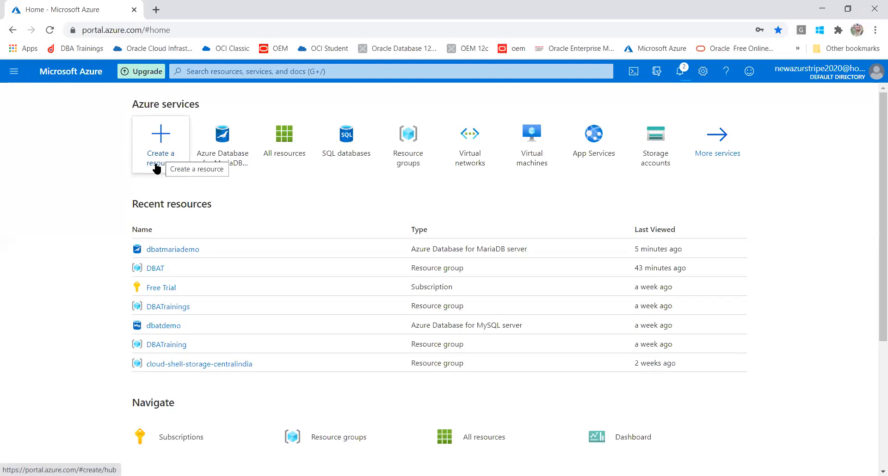
Start creating an Azure Database for PostgreSQL from the marketplace's Databases category, using the Single server deployment option
left_click(15, 72)
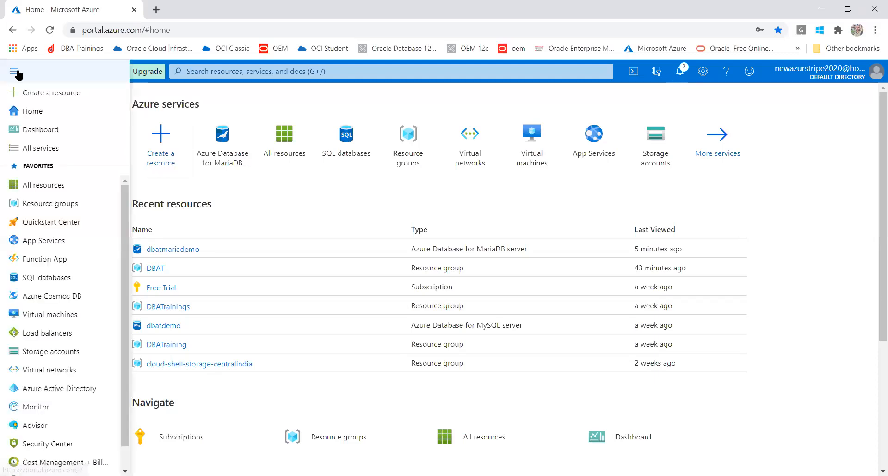
left_click(27, 96)
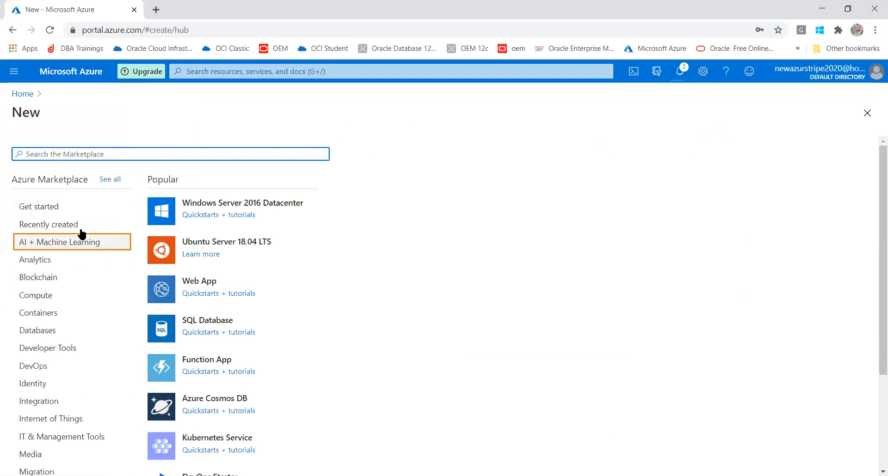
left_click(47, 339)
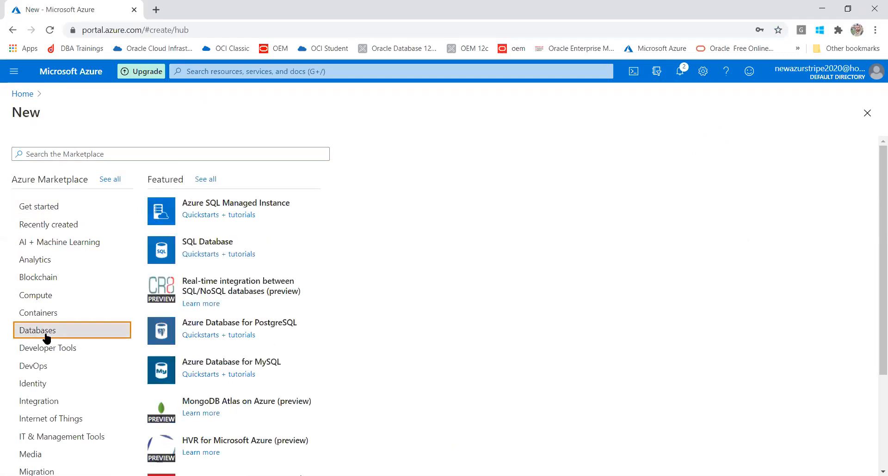
left_click(223, 328)
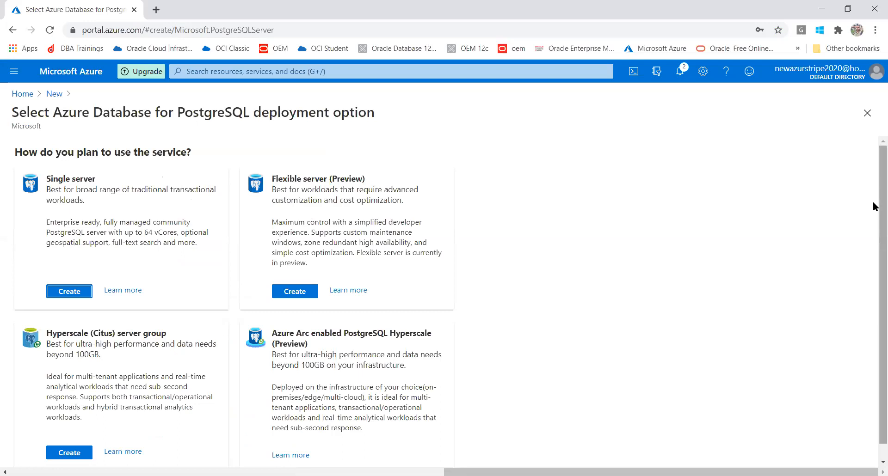
scroll(876, 207, "down", 1)
scroll(875, 203, "up", 1)
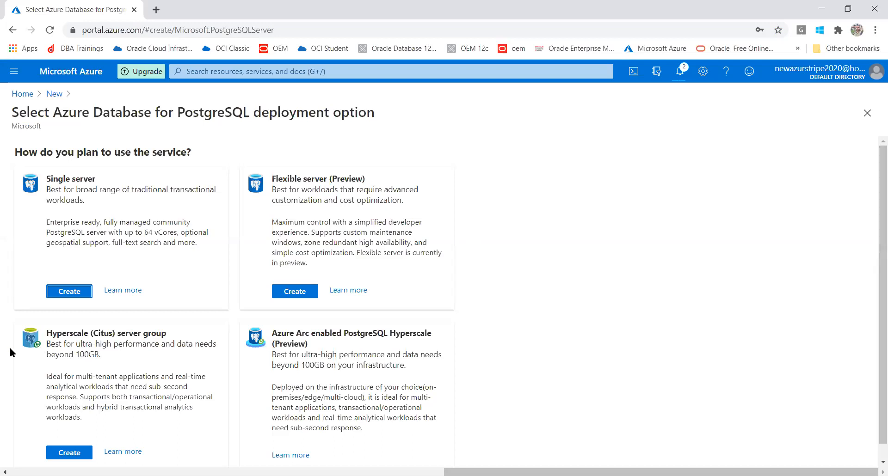
left_click(59, 291)
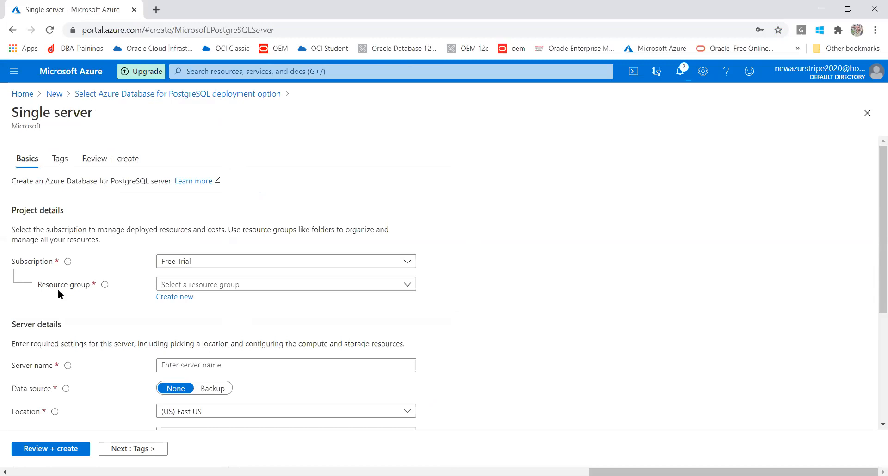
left_click(193, 287)
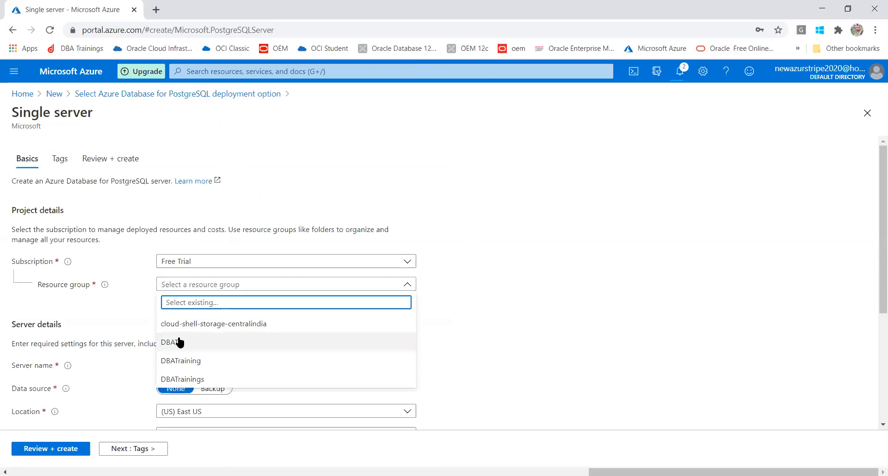
left_click(485, 329)
left_click(181, 301)
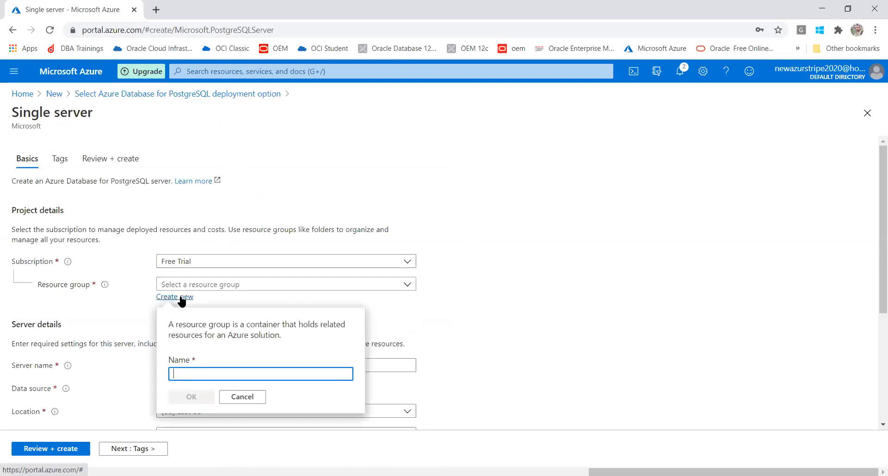
left_click(242, 400)
Assign the server to the existing DBAT resource group and name it dbatdemopostgresql
left_click(236, 286)
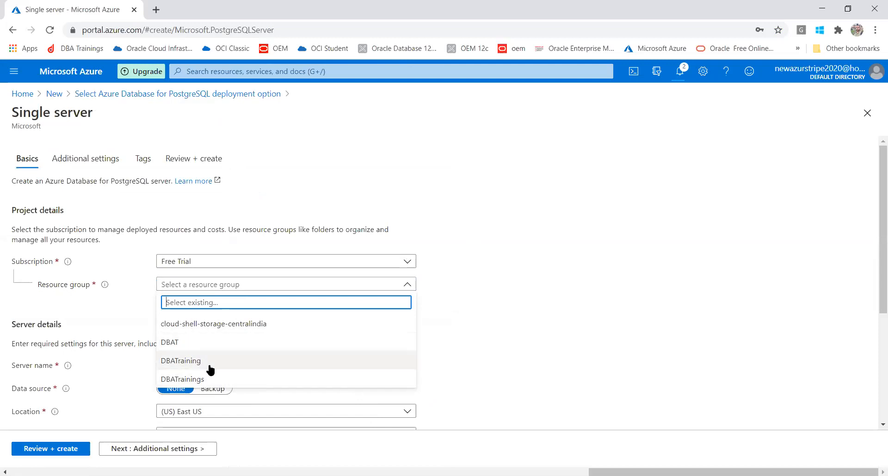
left_click(192, 342)
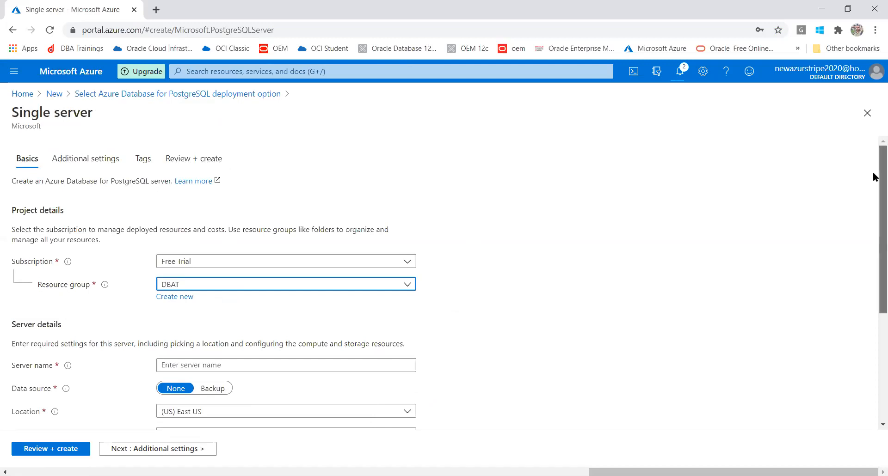
scroll(872, 173, "down", 2)
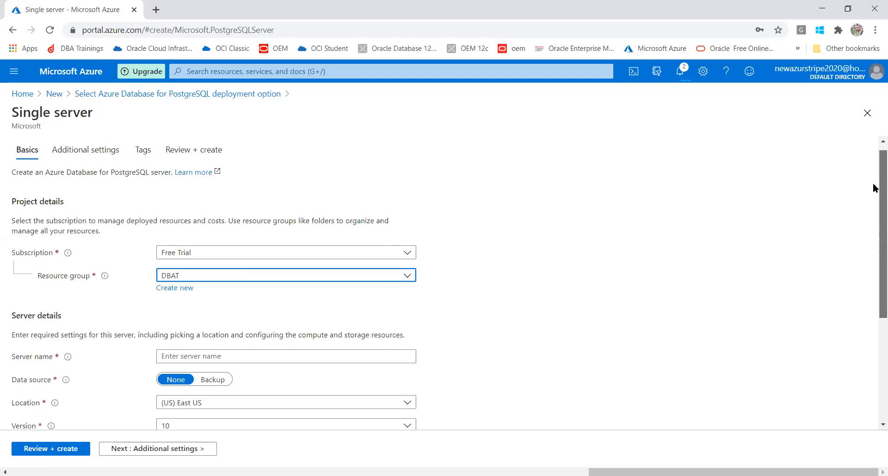
scroll(872, 208, "down", 3)
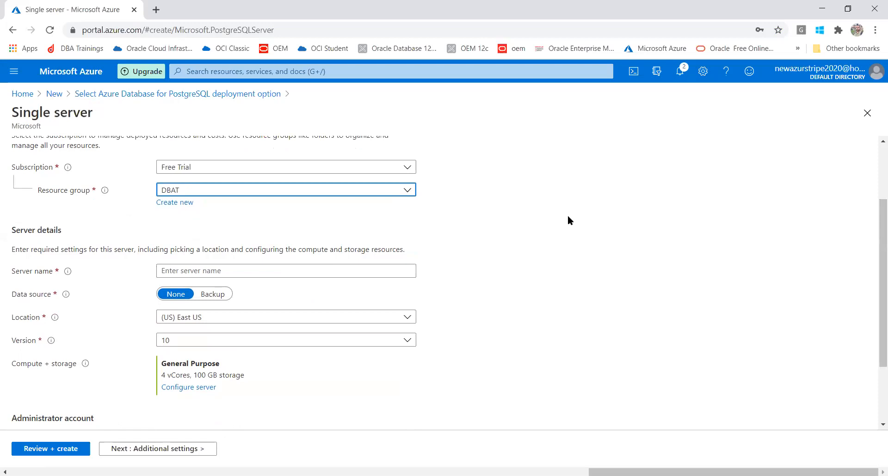
left_click(253, 277)
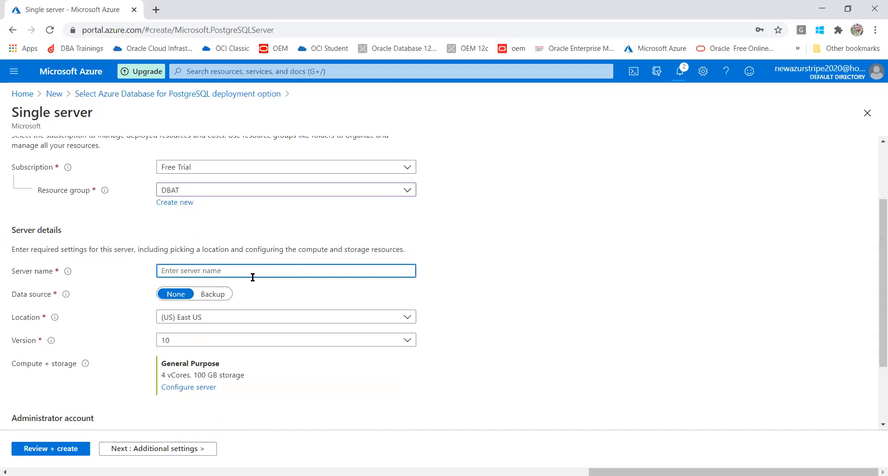
type("dbatdemopost")
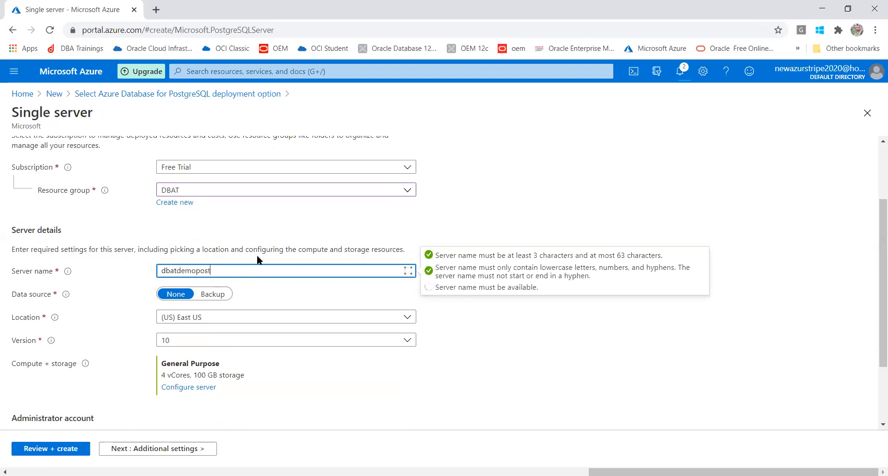
type("gresql")
left_click(213, 296)
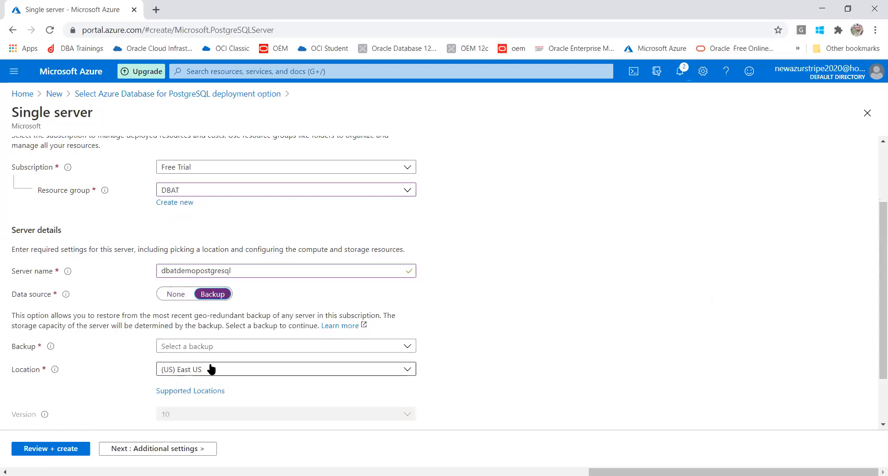
left_click(170, 297)
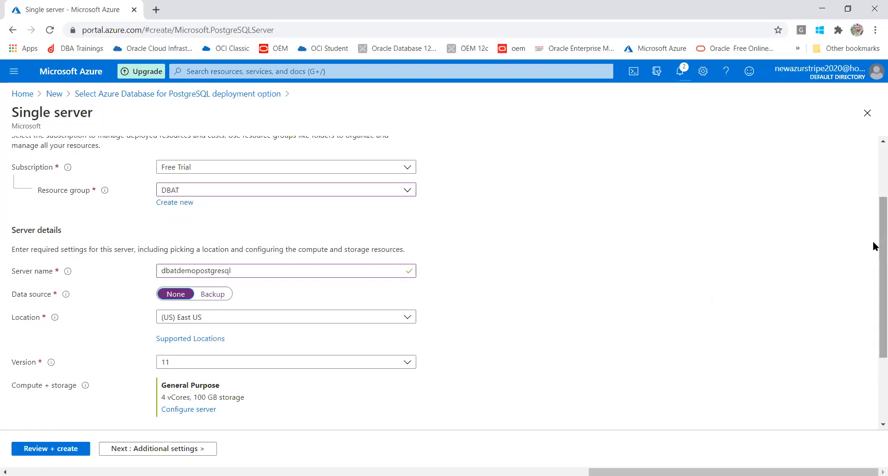
left_click(281, 317)
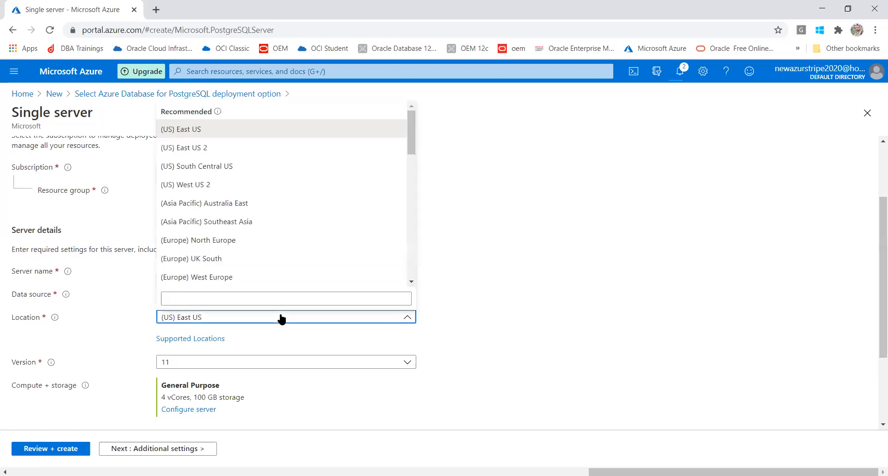
left_click(282, 317)
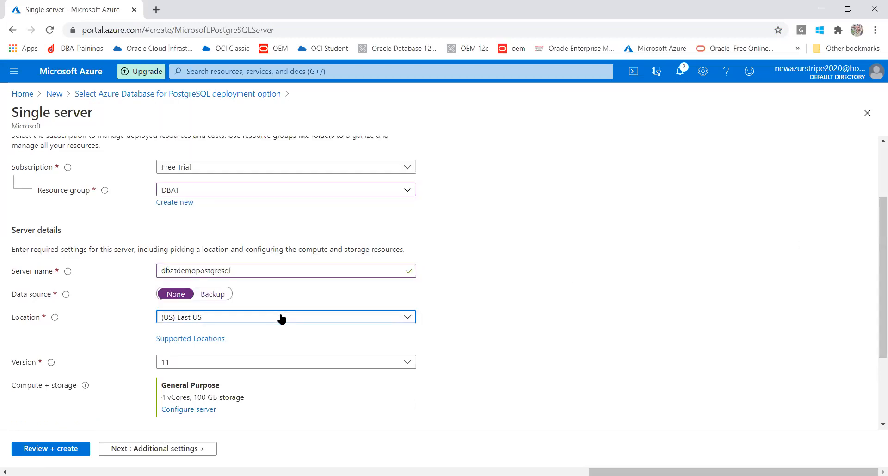
Set the PostgreSQL version to 11 and open the server's compute and storage configuration
left_click(243, 363)
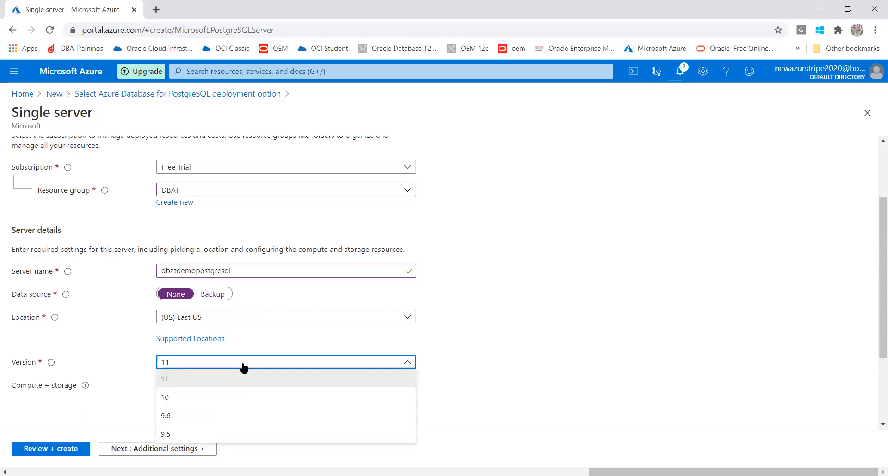
left_click(191, 377)
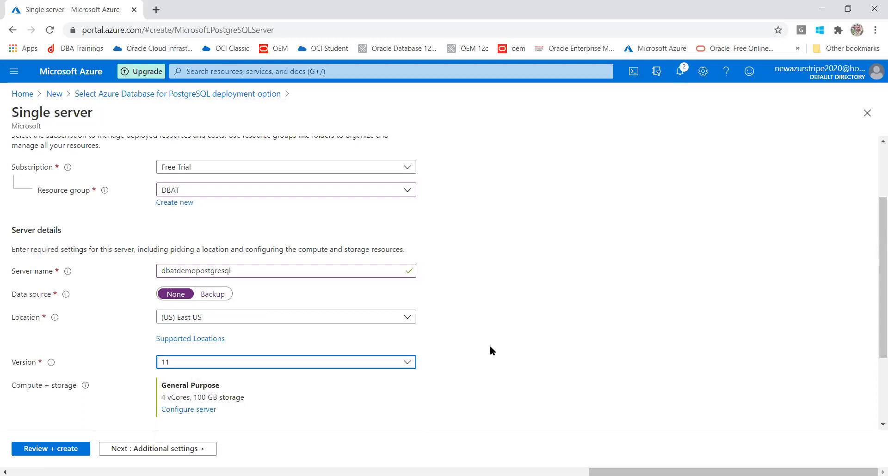
left_click_drag(874, 294, 873, 343)
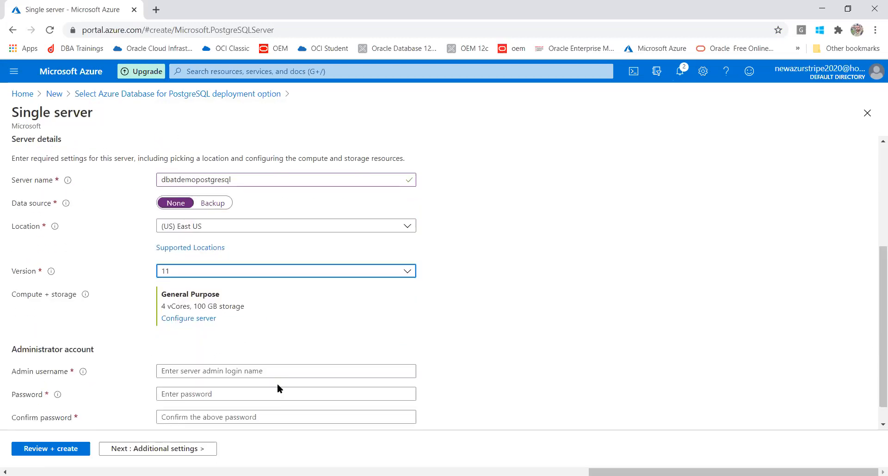
left_click(200, 318)
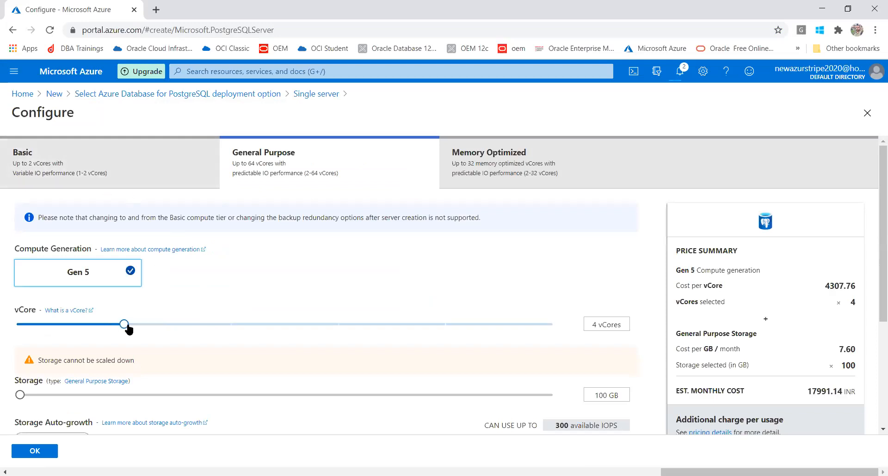
Try the General Purpose tier at 64 and 2 vCores, and its storage at 16384 GB and 5 GB
left_click_drag(125, 325, 333, 324)
left_click_drag(322, 356, 638, 363)
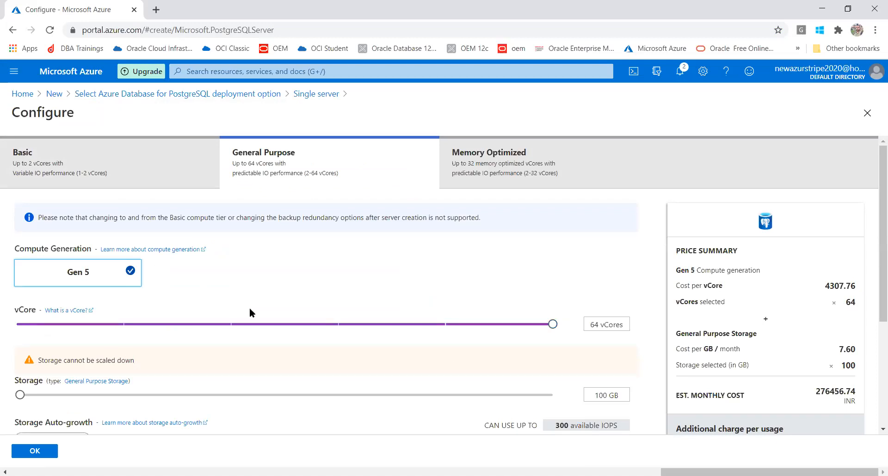
mouse_move(555, 332)
left_click_drag(557, 327, 1, 306)
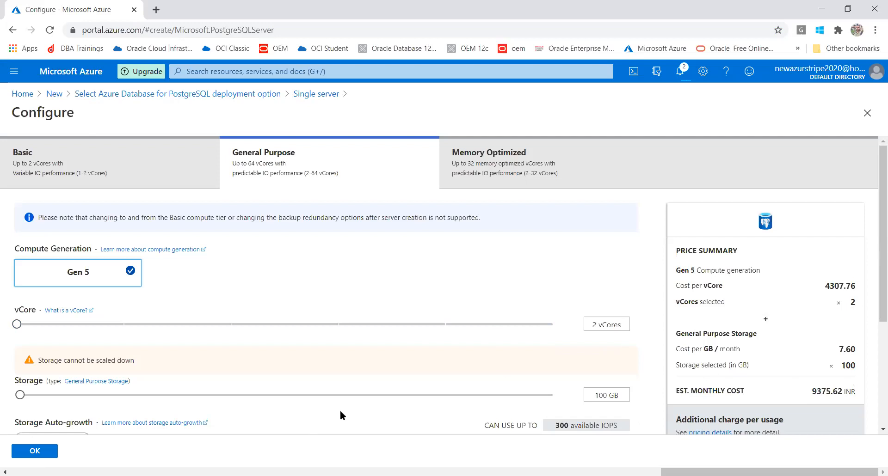
left_click_drag(20, 395, 683, 385)
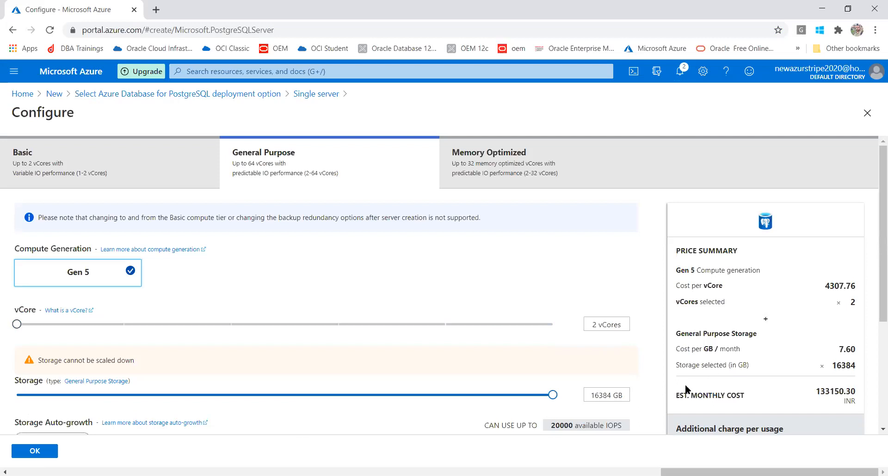
left_click_drag(552, 395, 1, 395)
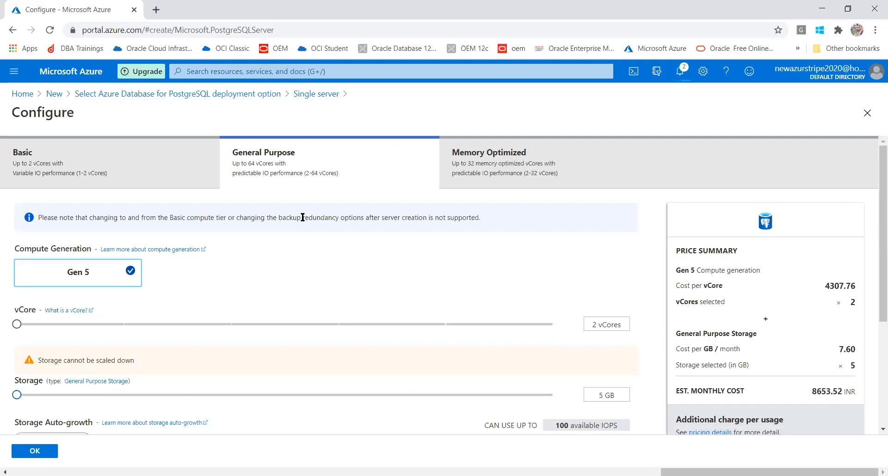
Try the Memory Optimized tier at 32 vCores, and reduce it to 2 vCores with 5 GB of storage
left_click(517, 159)
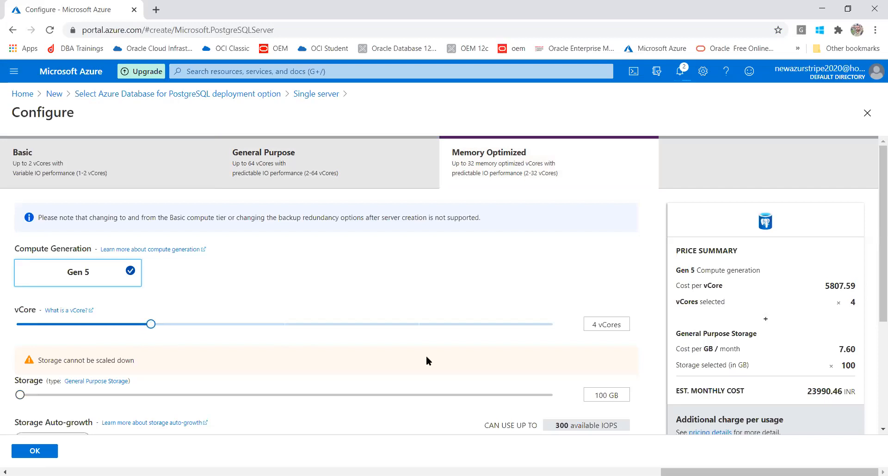
key("End")
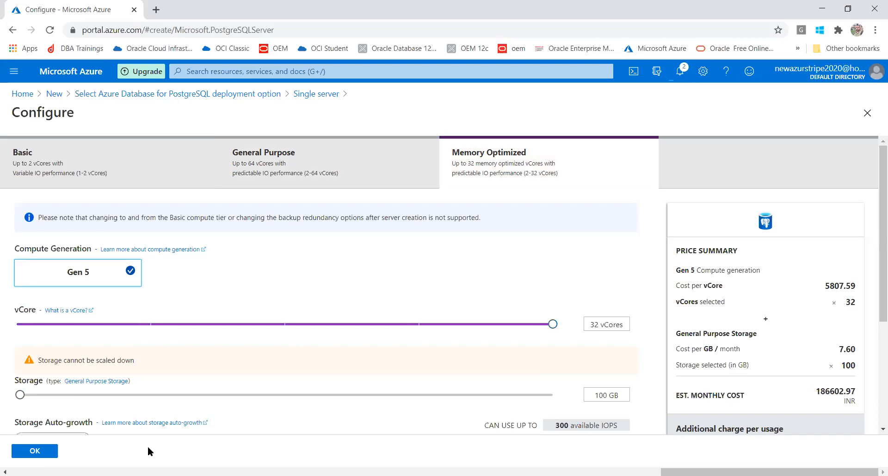
left_click_drag(20, 395, 1, 367)
left_click_drag(553, 324, 2, 312)
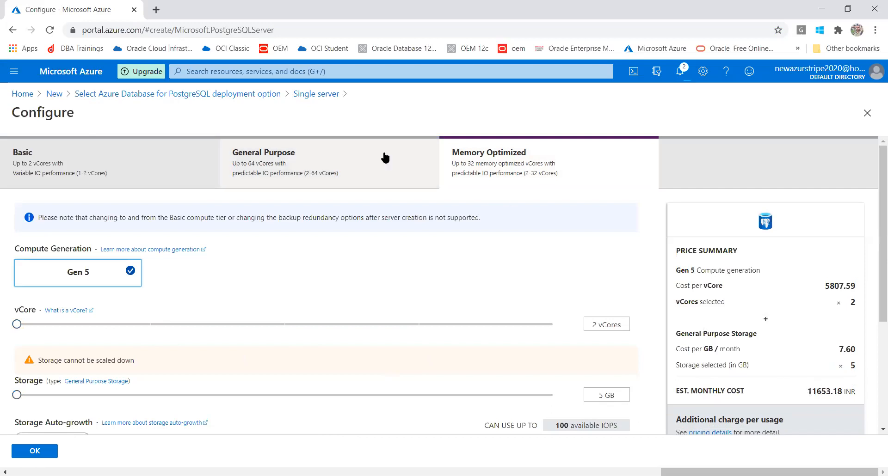
Switch back to the General Purpose tier and set it to 2 vCores and 5 GB of storage
left_click(354, 168)
left_click_drag(123, 328, 17, 326)
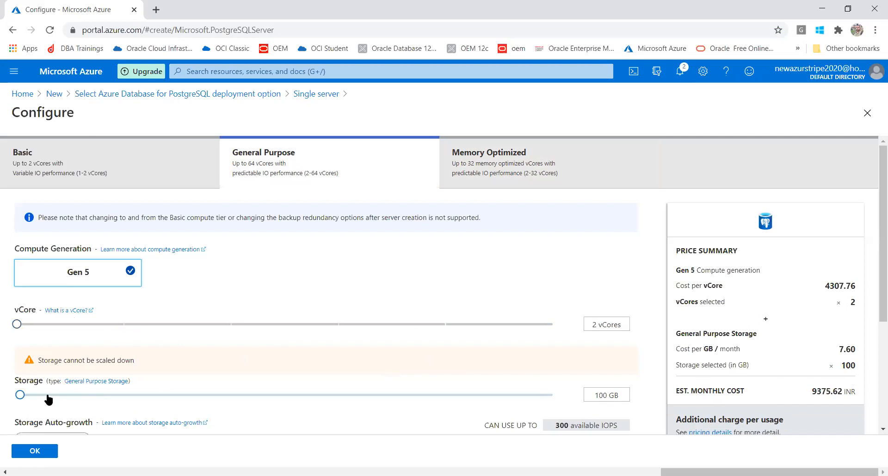
left_click(16, 395)
left_click_drag(16, 396, 1, 395)
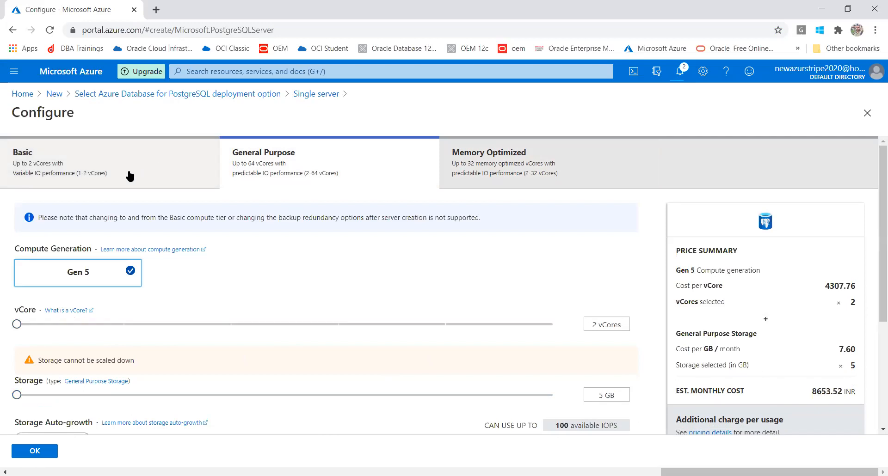
Choose the Basic tier with 1 vCore and 5 GB of storage, and check the estimated monthly cost
left_click(71, 177)
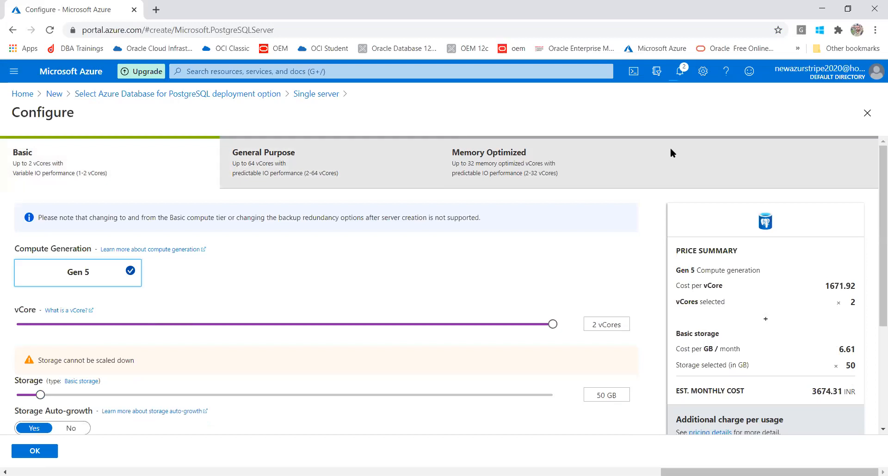
left_click_drag(873, 181, 874, 214)
left_click_drag(553, 279, 35, 280)
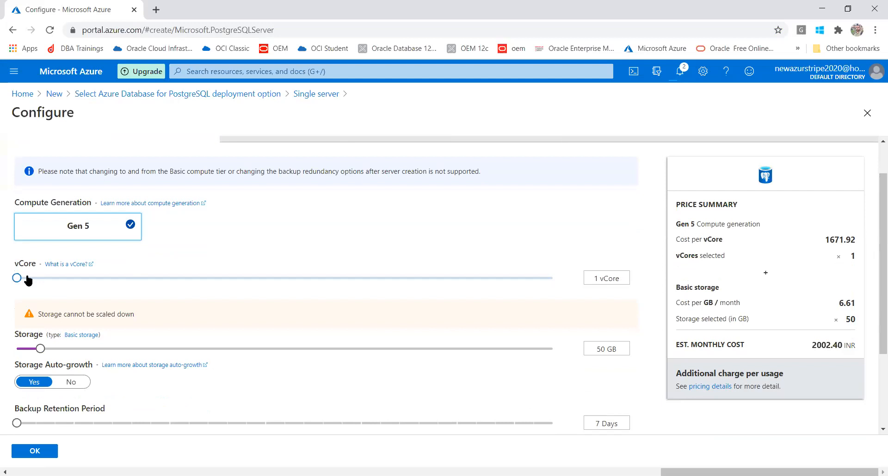
left_click_drag(41, 349, 14, 349)
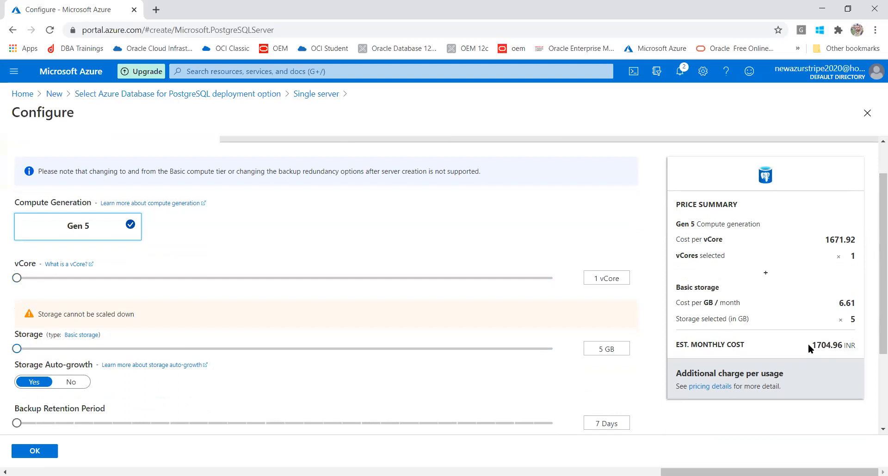
left_click_drag(808, 344, 875, 351)
left_click_drag(812, 345, 835, 345)
scroll(875, 323, "down", 2)
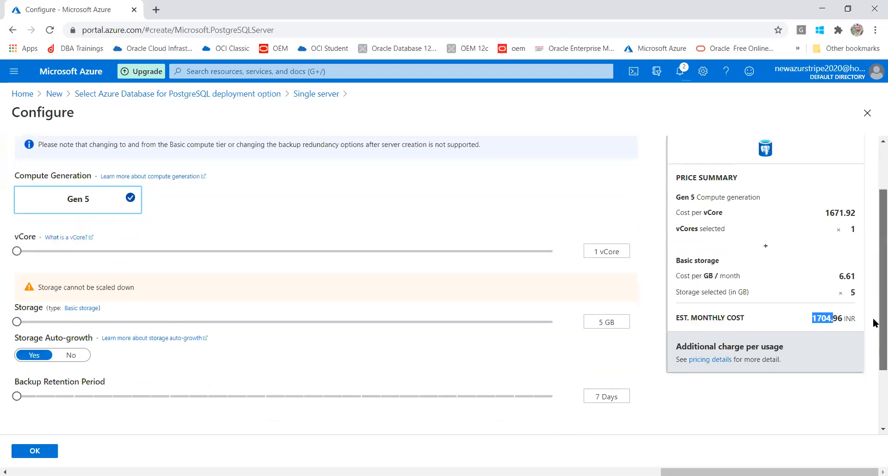
Check the backup redundancy options of the Basic tier, and try the General Purpose tier to compare its options
scroll(873, 322, "down", 2)
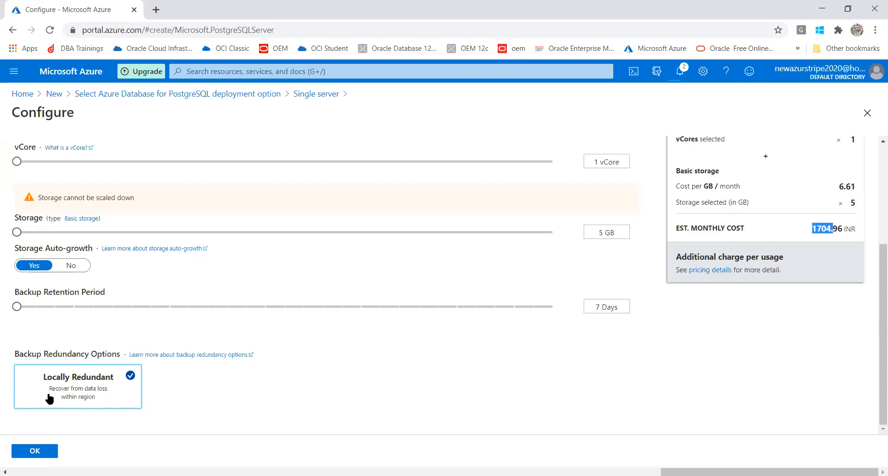
left_click_drag(876, 273, 878, 154)
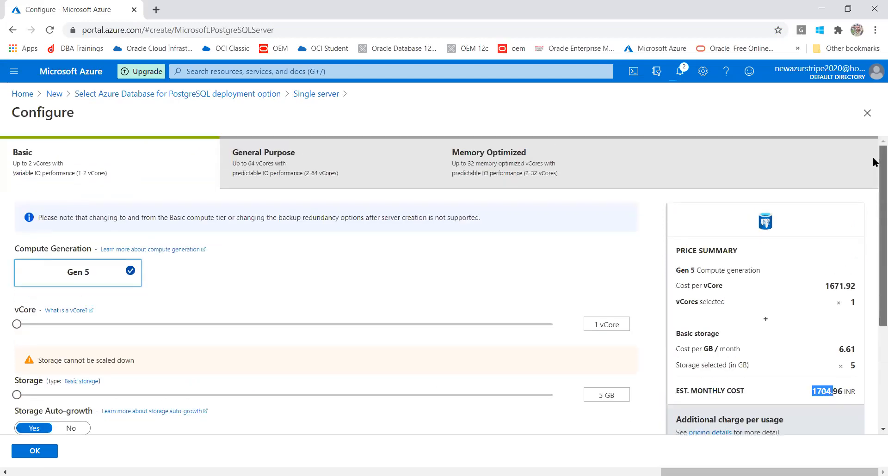
left_click(284, 175)
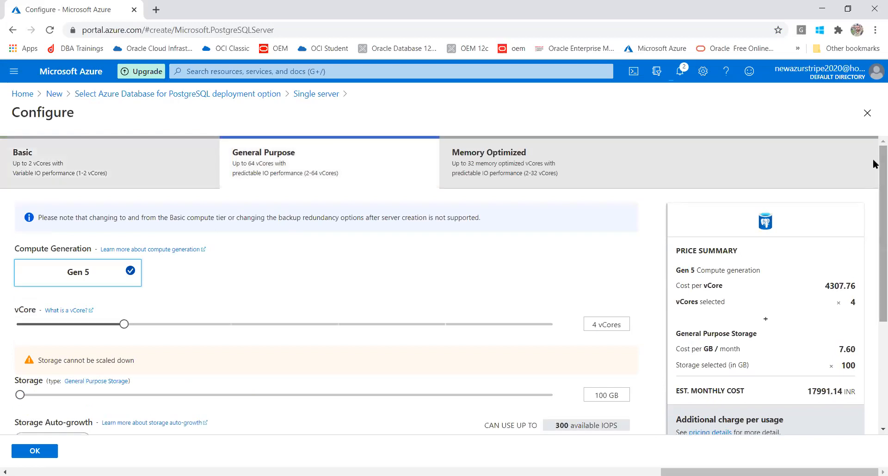
scroll(874, 164, "down", 4)
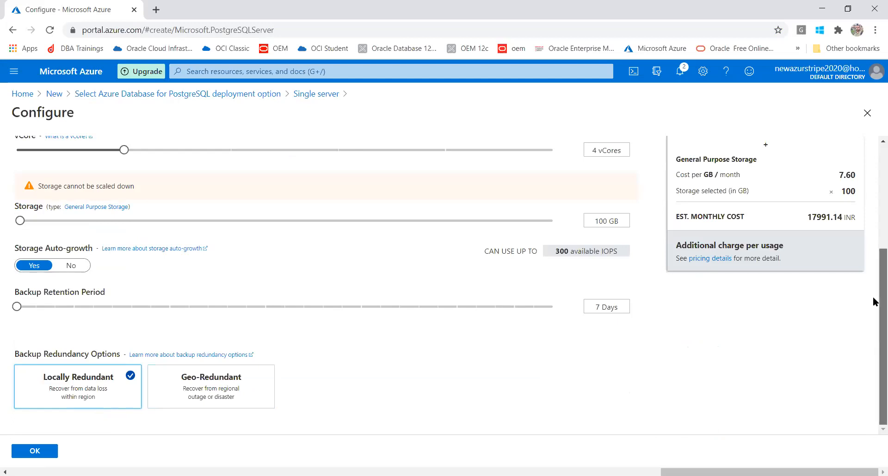
left_click_drag(874, 302, 873, 178)
Choose the Basic tier with 1 vCore and 5 GB of storage, and apply the compute and storage configuration
left_click(119, 173)
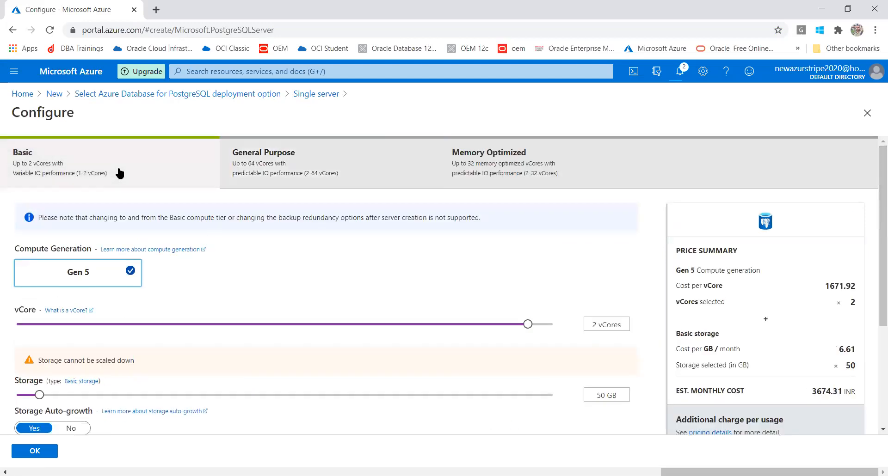
left_click_drag(553, 326, 2, 304)
left_click_drag(40, 394, 3, 396)
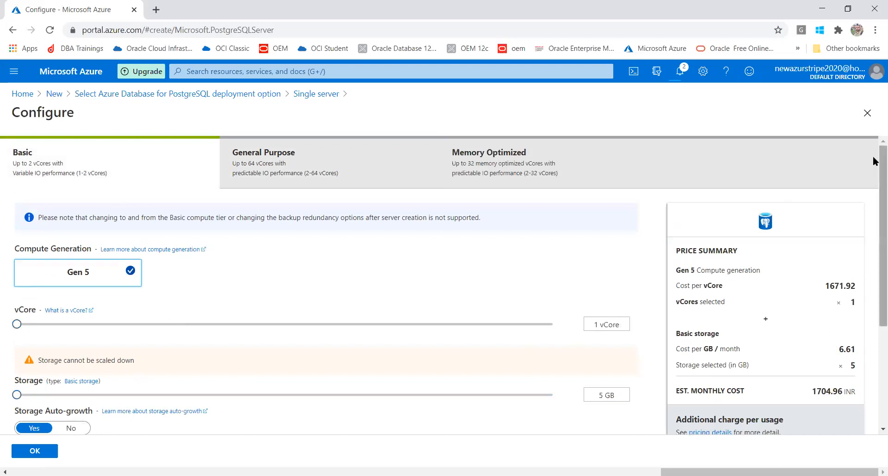
left_click_drag(878, 198, 874, 300)
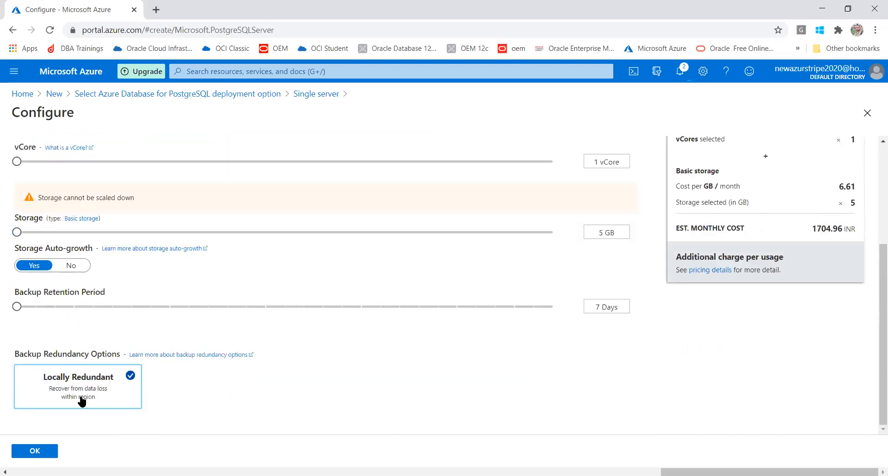
left_click(35, 452)
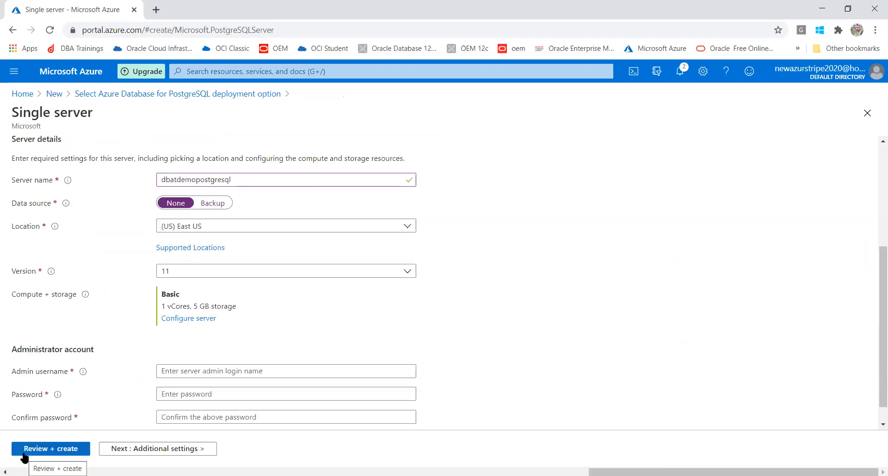
Set the server's admin username to myadmin
left_click(211, 373)
type("a")
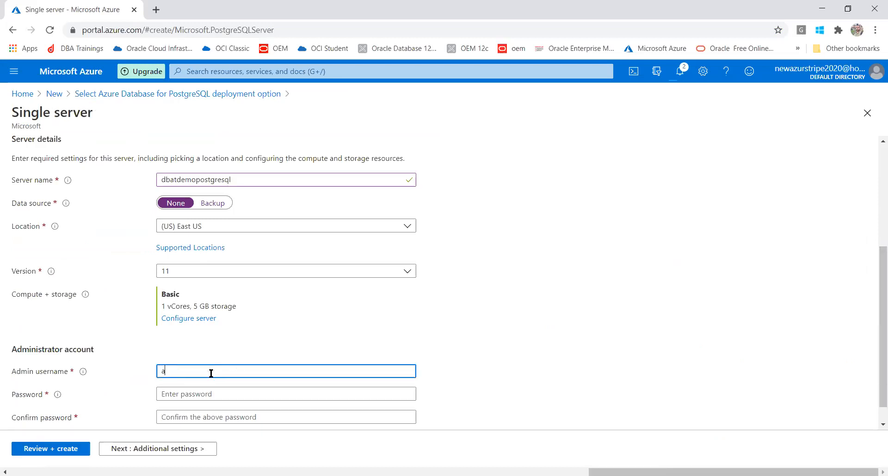
type("dmin")
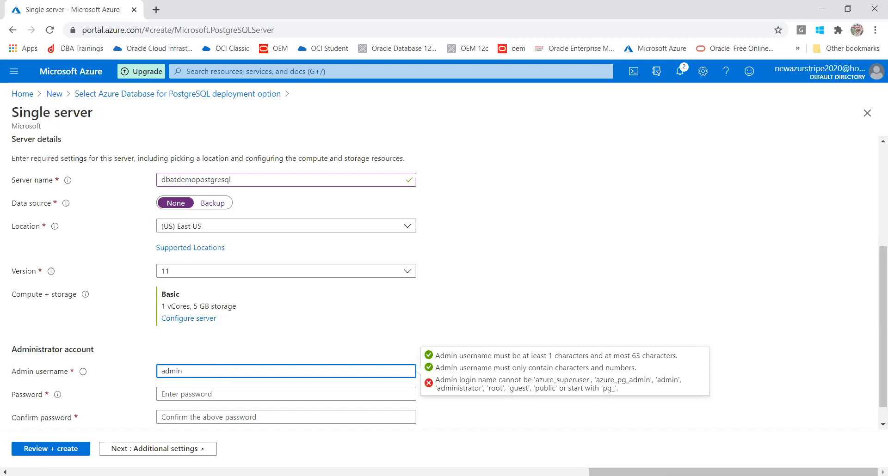
key("alt+Tab")
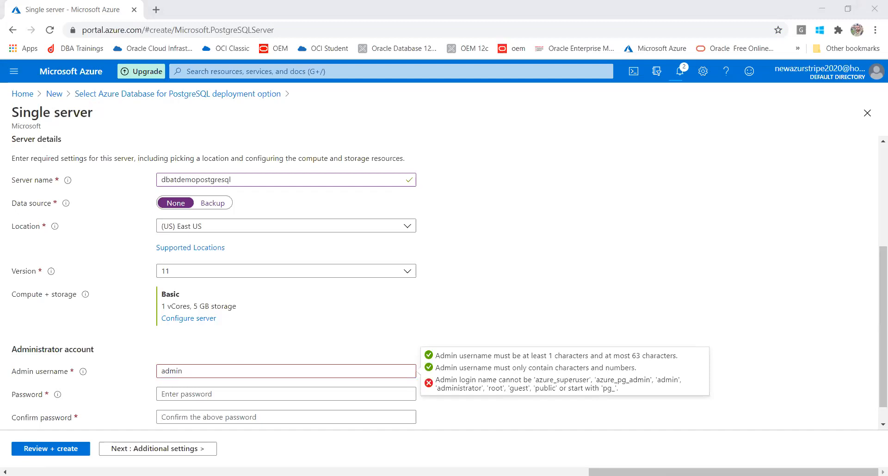
left_click(165, 371)
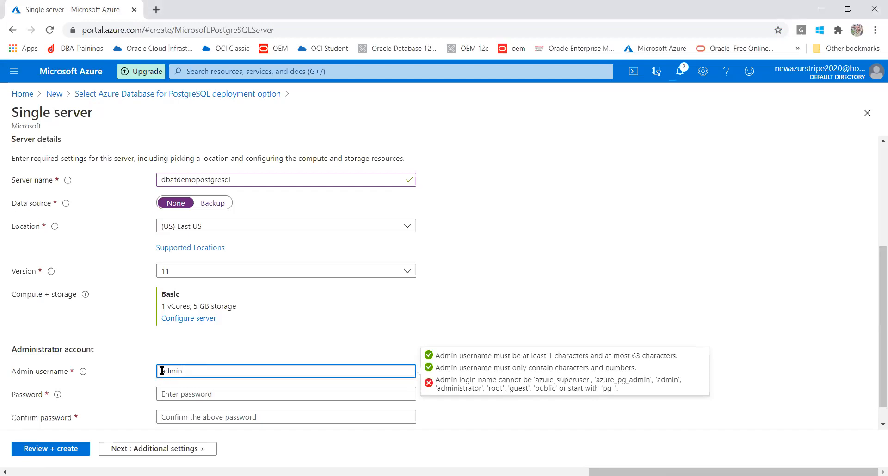
left_click(162, 371)
type("my")
left_click(508, 404)
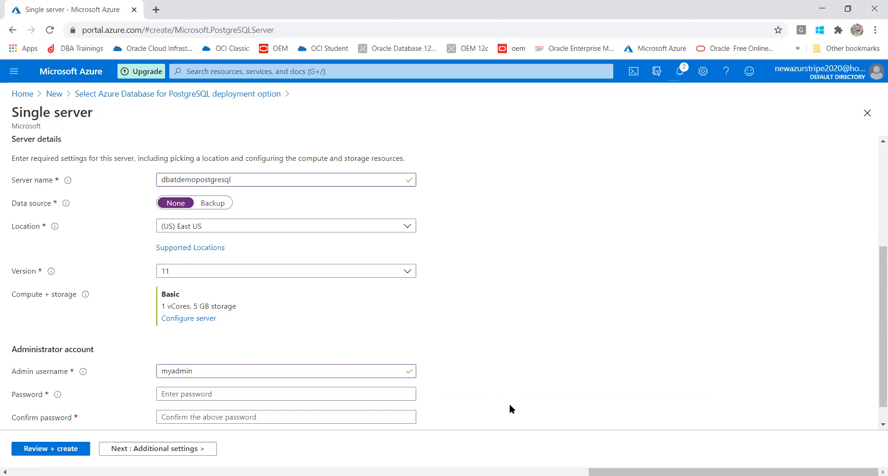
Enter the administrator account password and repeat it in the confirmation field
left_click(258, 391)
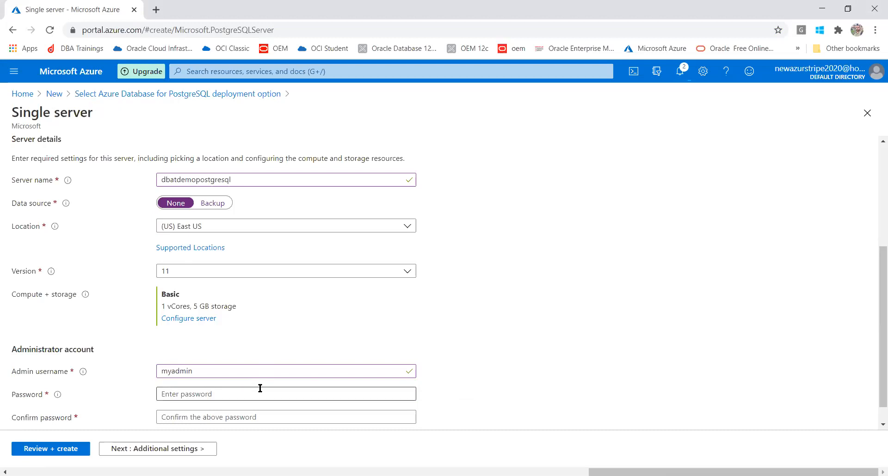
left_click(259, 393)
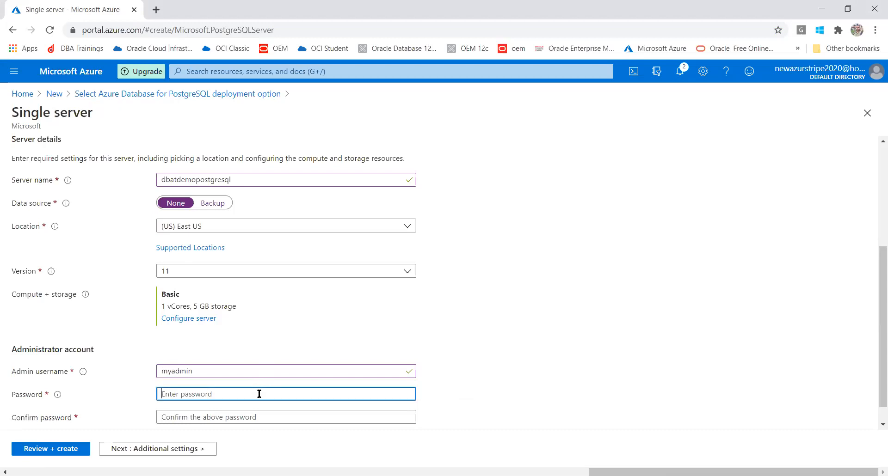
type("P••••••••")
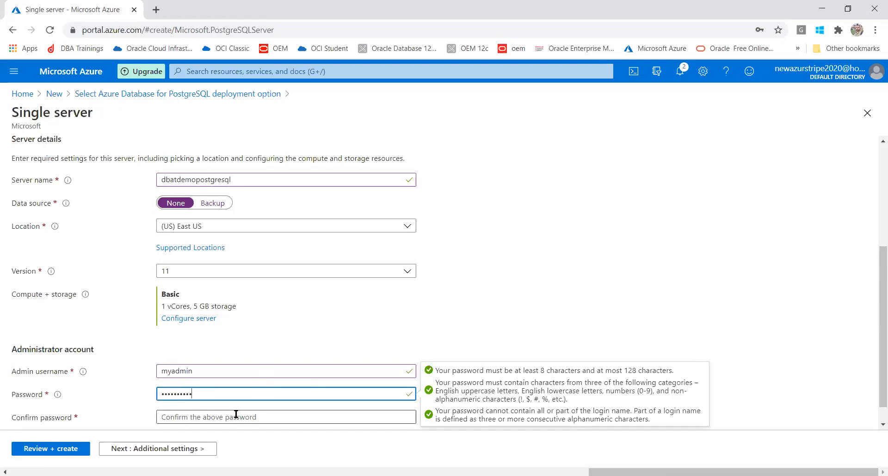
left_click(235, 416)
type("••••••")
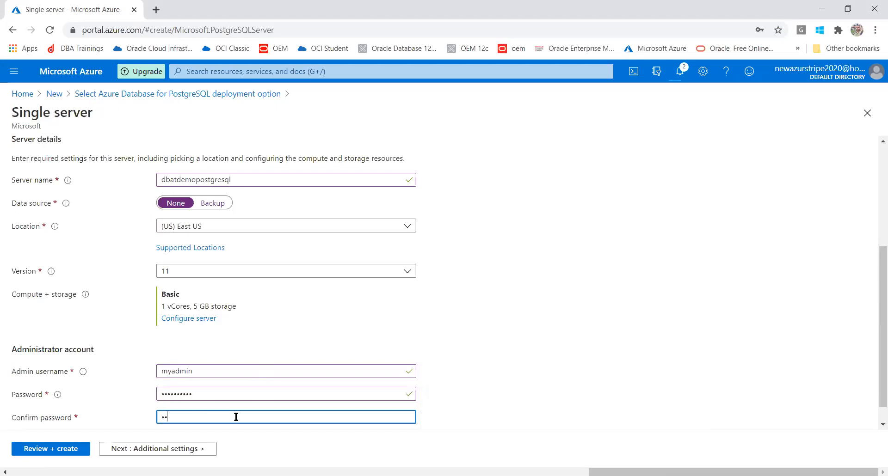
type("••••")
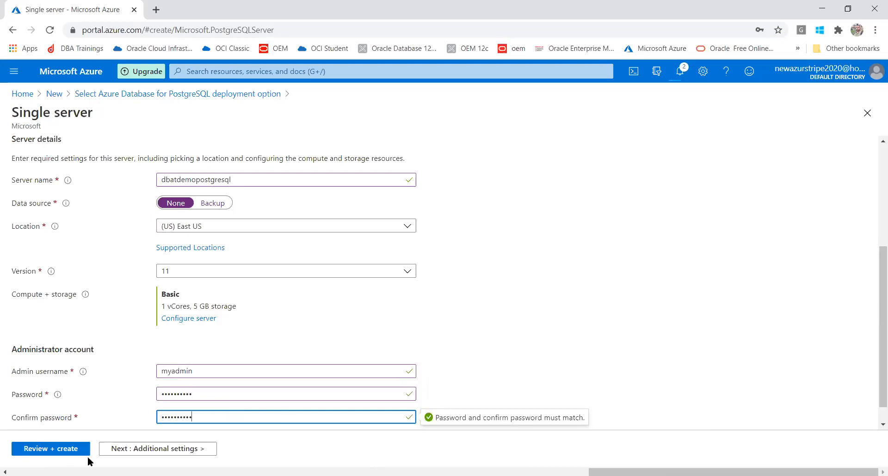
Review the basic settings of the PostgreSQL single server and create it
left_click(67, 448)
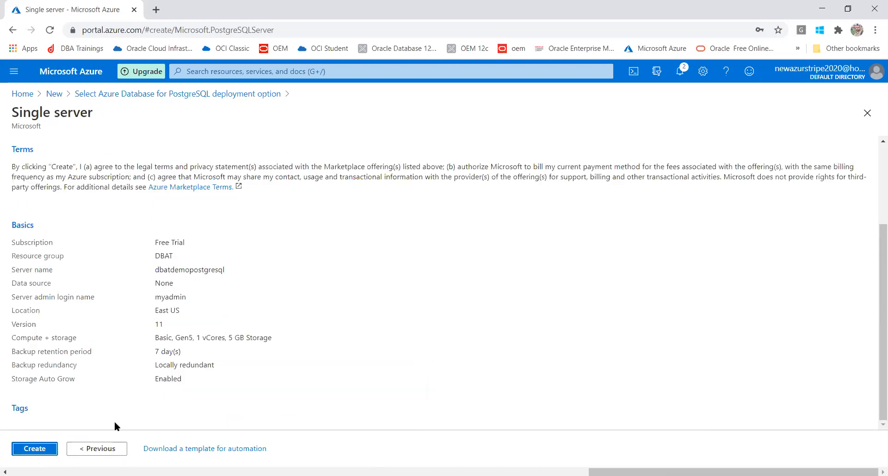
left_click_drag(174, 260, 148, 260)
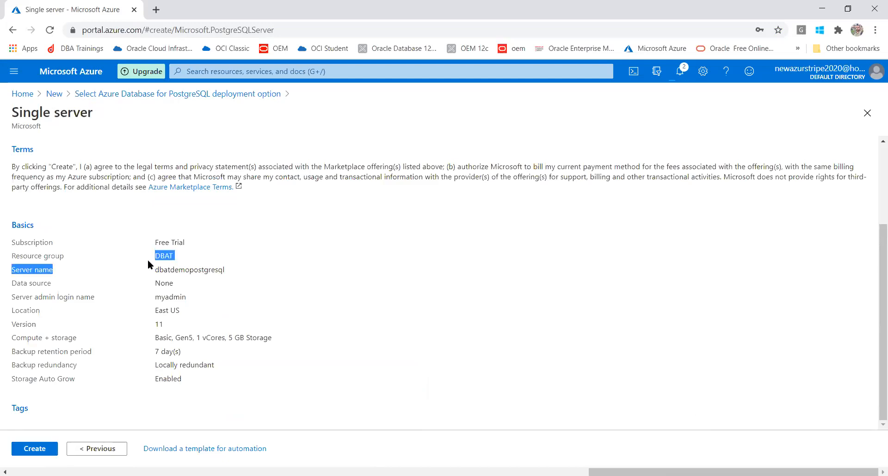
left_click(166, 313)
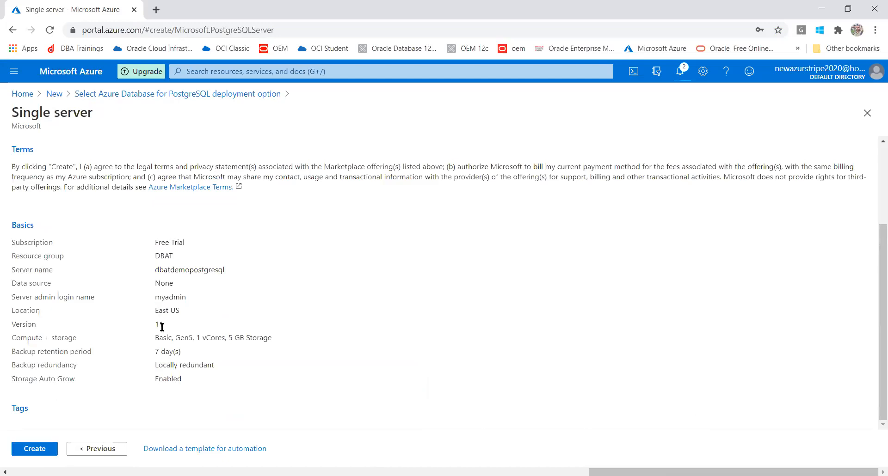
left_click(29, 448)
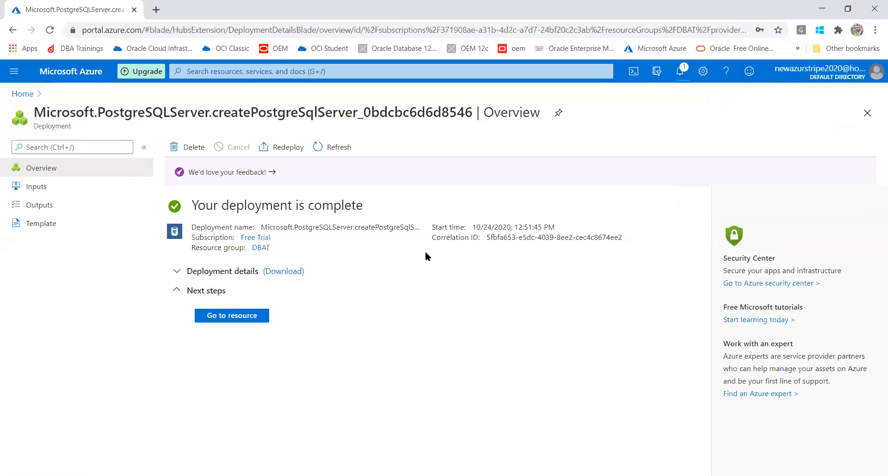
Open the newly deployed dbatdemopostgresql resource from its deployment notification and copy its server name
left_click(679, 71)
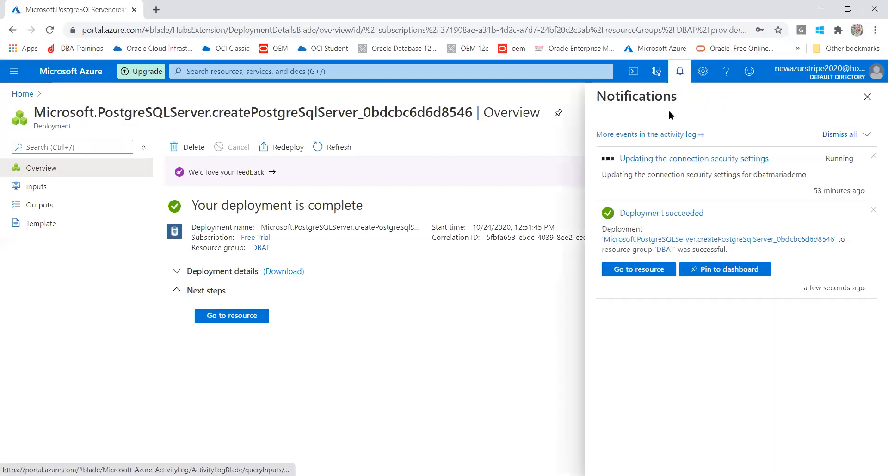
left_click(633, 272)
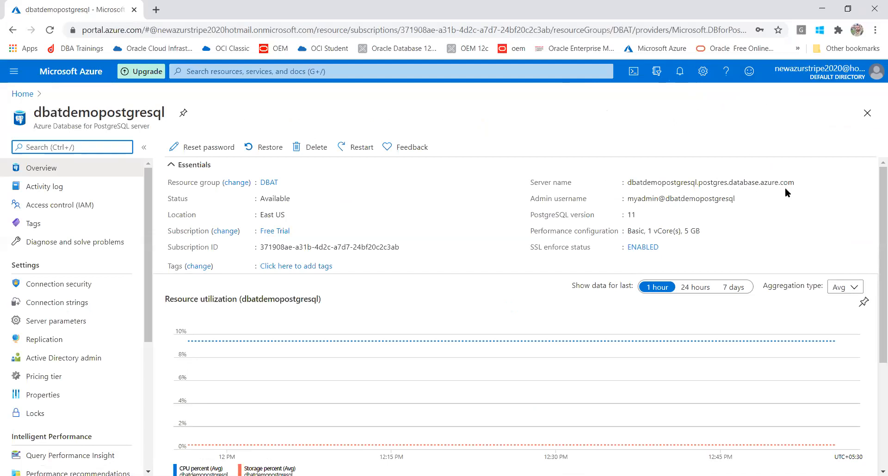
left_click(797, 186)
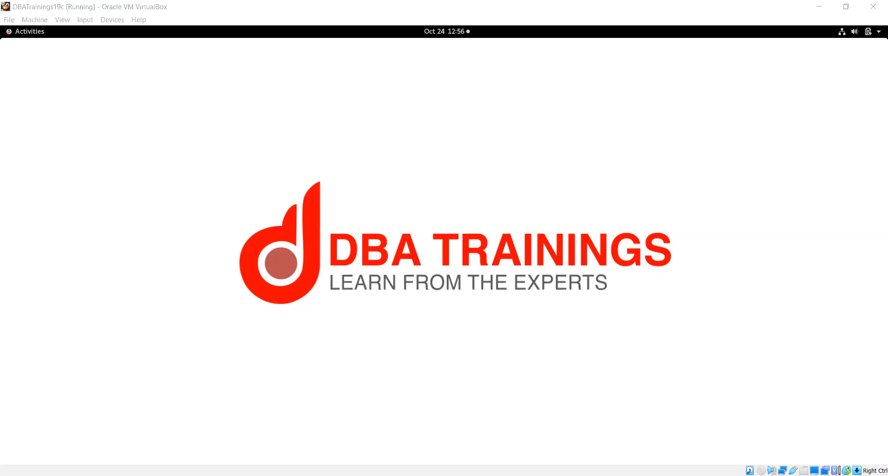
left_click(631, 99)
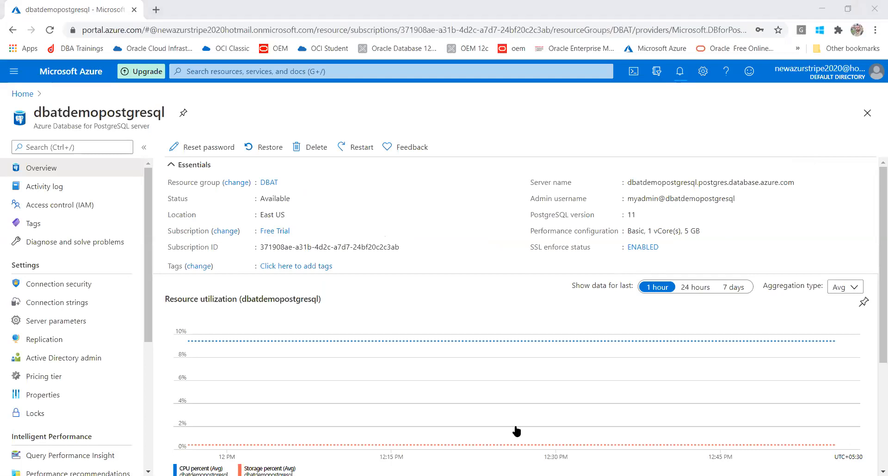
key("alt+Tab")
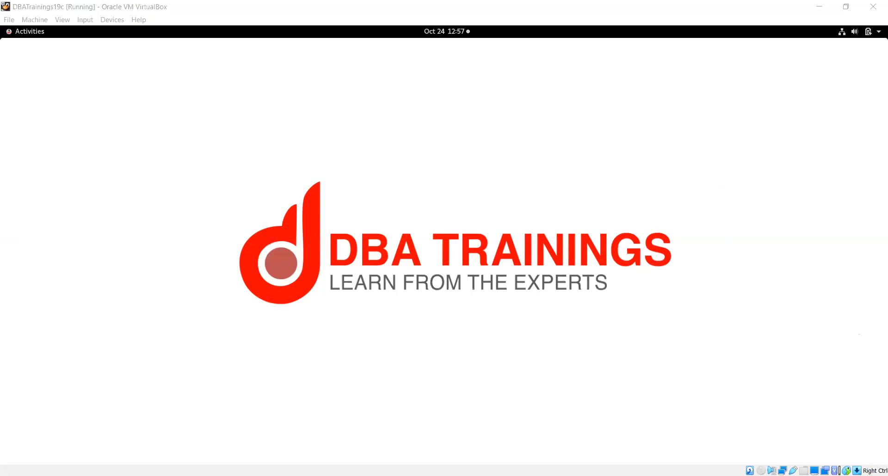
left_click(695, 384)
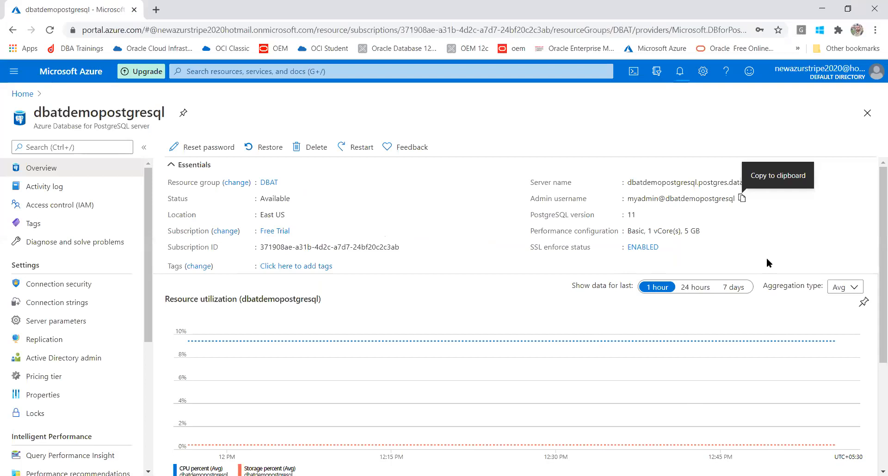
Add firewall rules for the current client IP address and the range 0.0.0.0 to 255.255.255.255 in the connection security settings, and save them
left_click(84, 284)
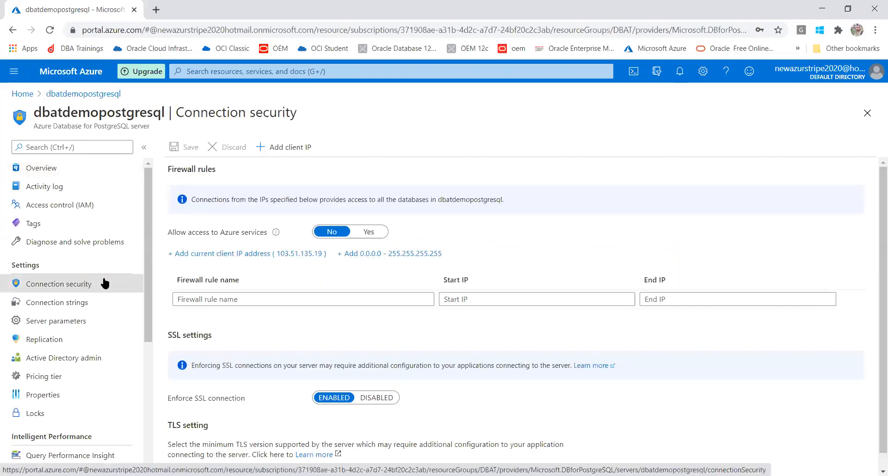
left_click(246, 257)
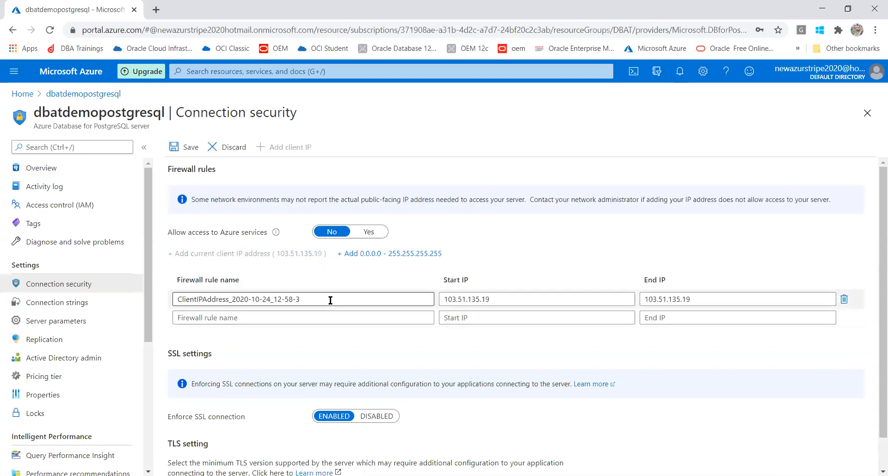
left_click(375, 254)
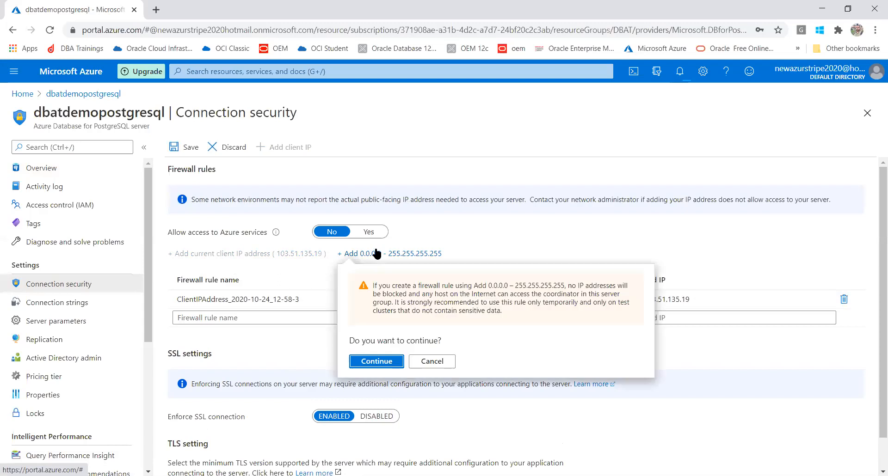
left_click(378, 363)
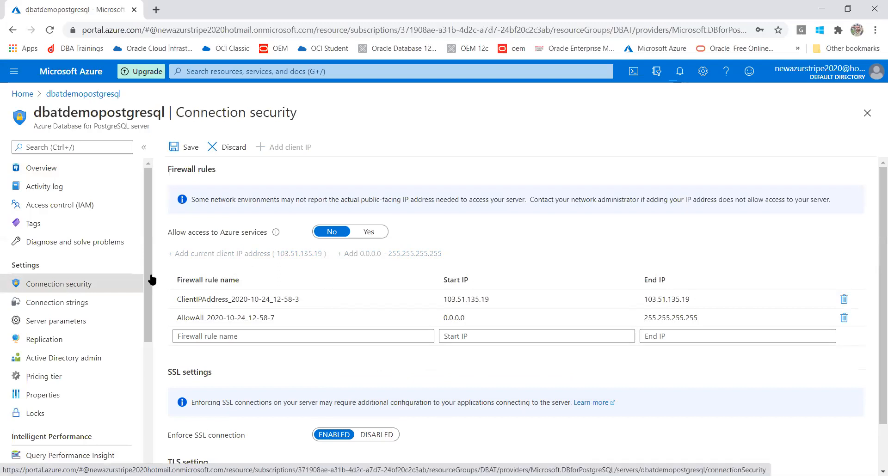
left_click(183, 151)
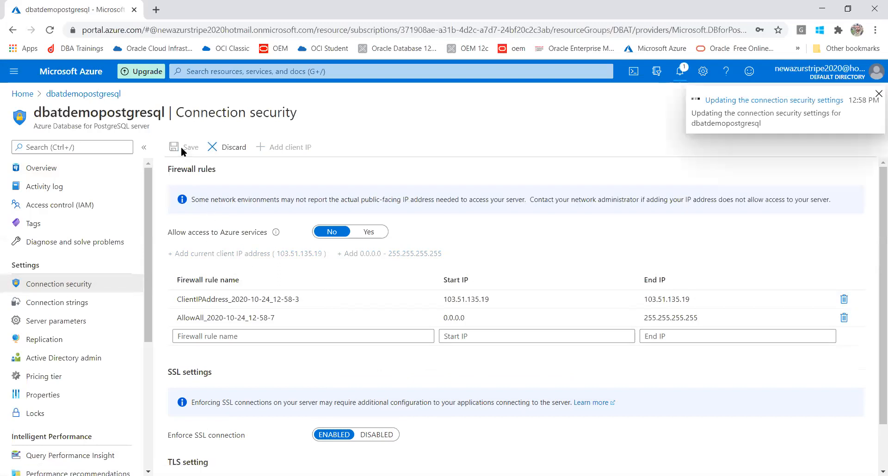
left_click(541, 4)
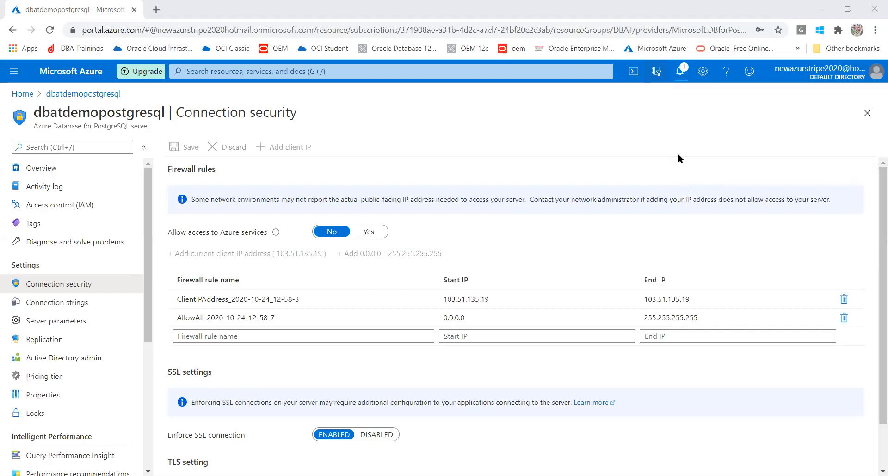
Open Cloud Shell for the portal session and try to switch it from Bash to PowerShell
left_click(632, 73)
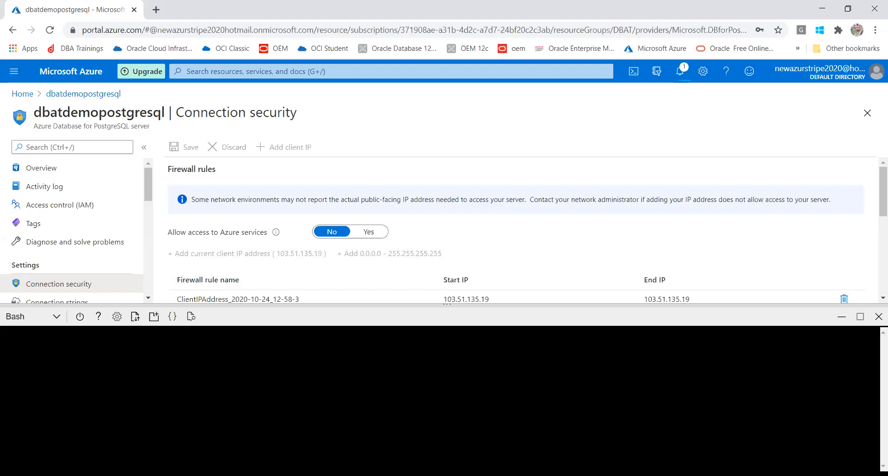
left_click(16, 317)
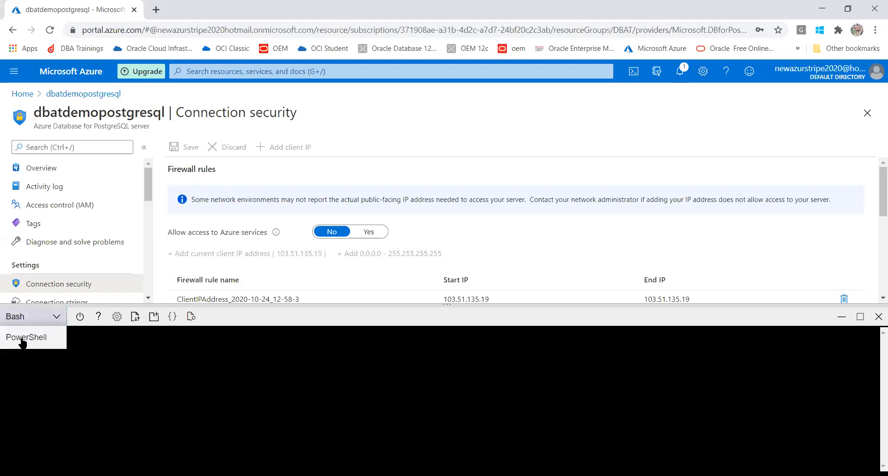
left_click(19, 335)
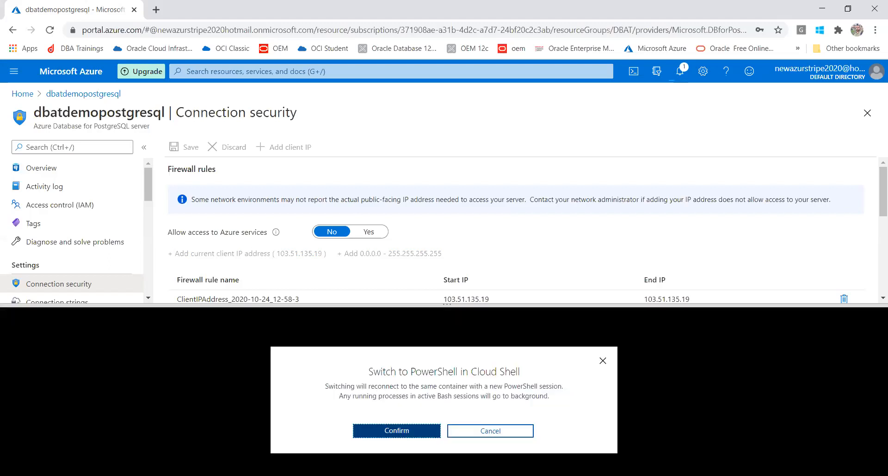
left_click(402, 434)
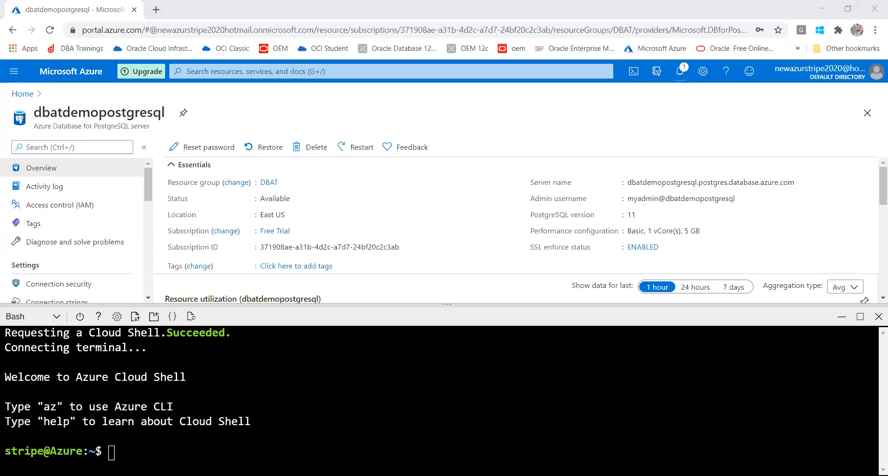
Connect with psql to dbatdemopostgresql.postgres.database.azure.com on port 5432, database postgres, as the server administrator, and enter the account password
right_click(516, 262)
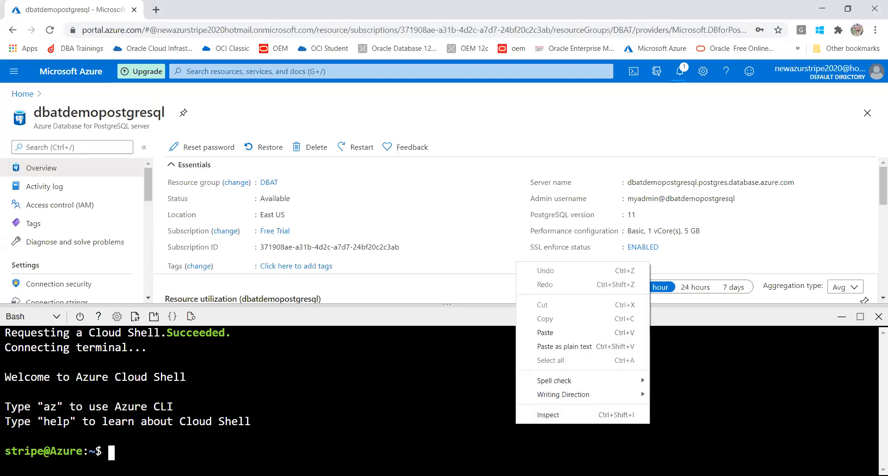
left_click(544, 333)
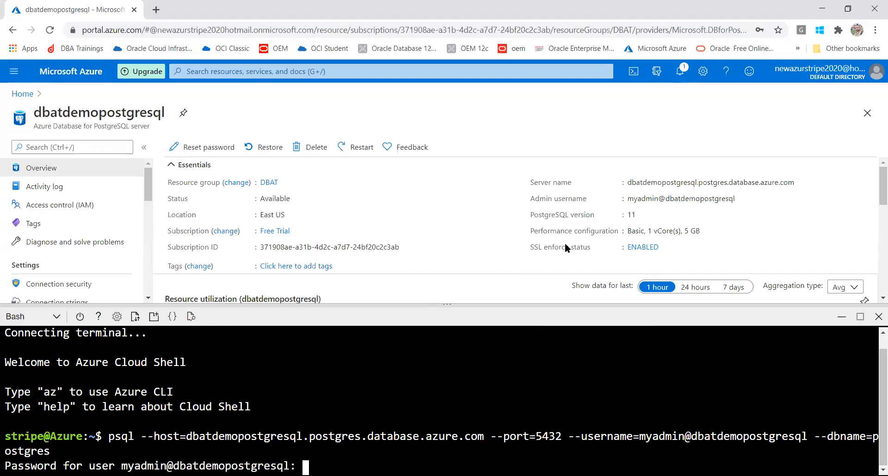
mouse_move(699, 181)
key("Return")
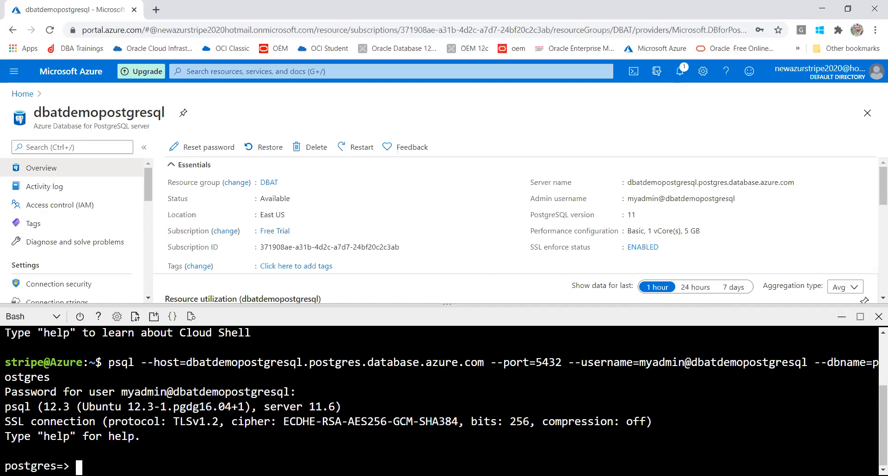
Create a database named dbat at the psql prompt
type("create")
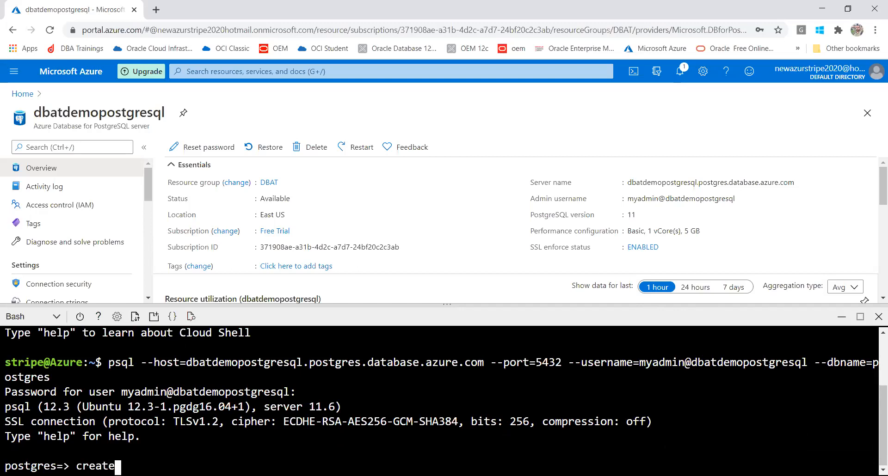
type(" database dbat")
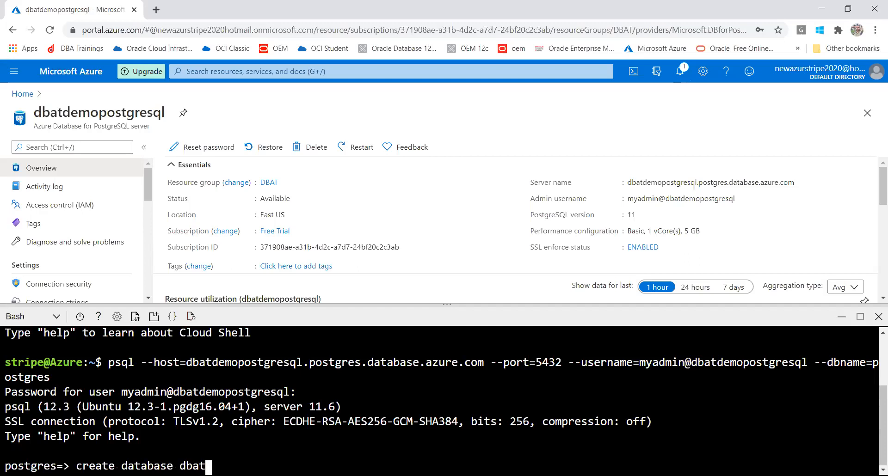
type(";")
key("Return")
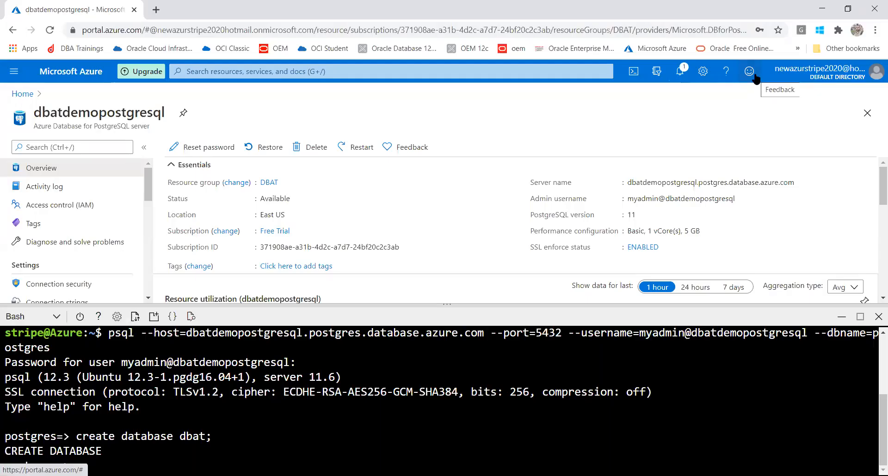
Connect the psql session to the dbat database with \c dbat
type("\\c dba")
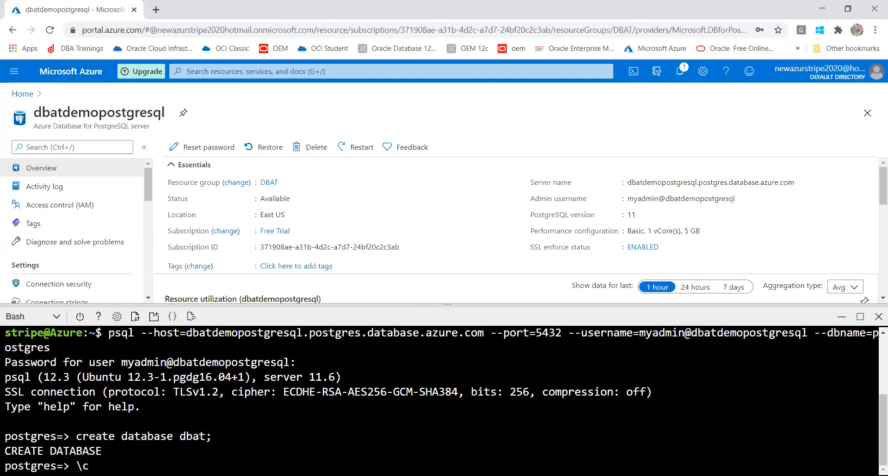
type("t")
key("Return")
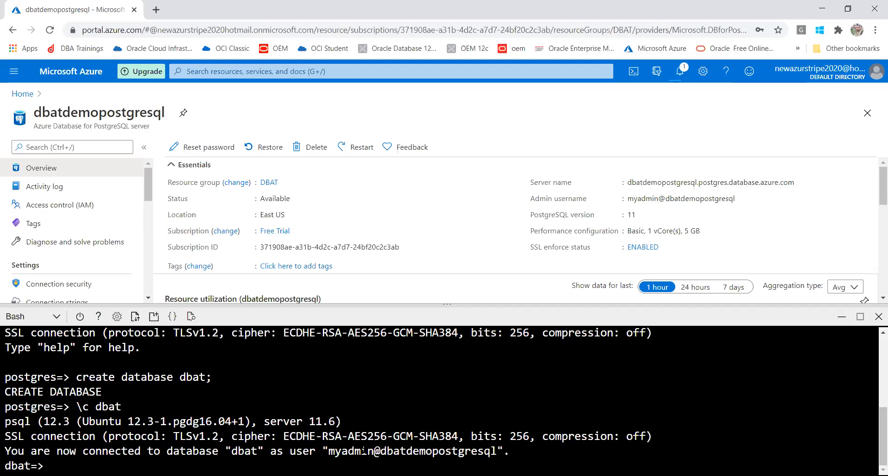
Examine the server overview's resource utilization and features, and the server's activity log
key("alt+Tab")
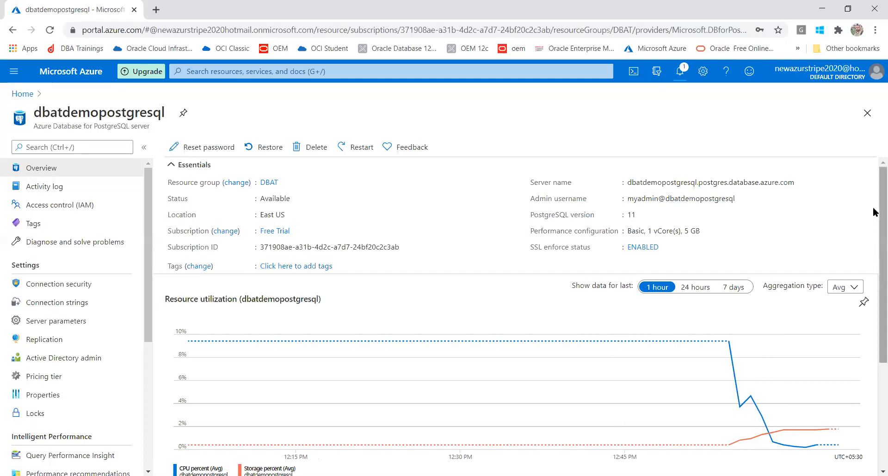
left_click_drag(874, 213, 874, 319)
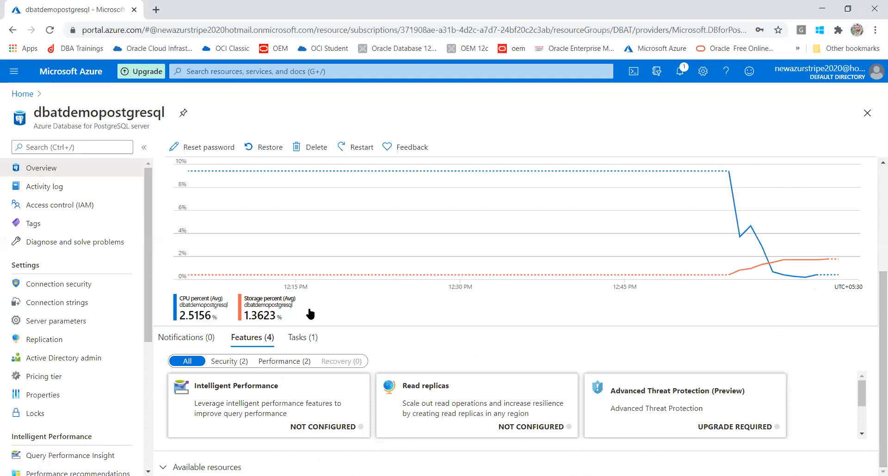
left_click(36, 194)
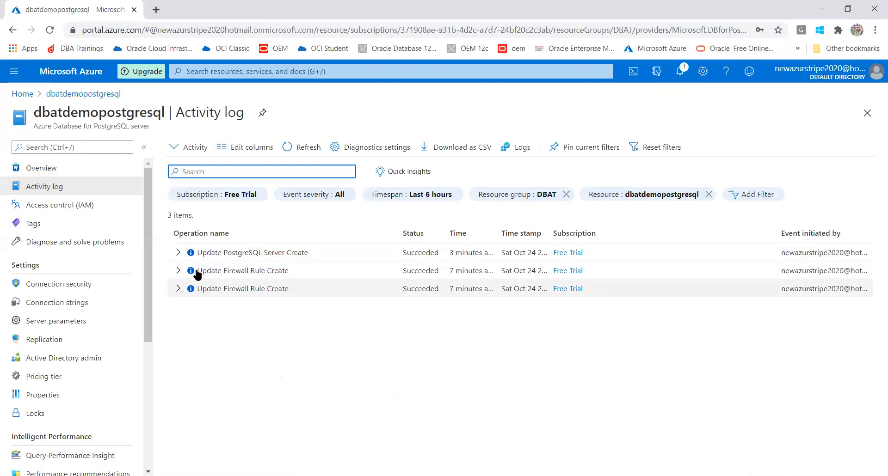
Review the roles in the server's access control (IAM) settings and look at its tags
left_click(61, 212)
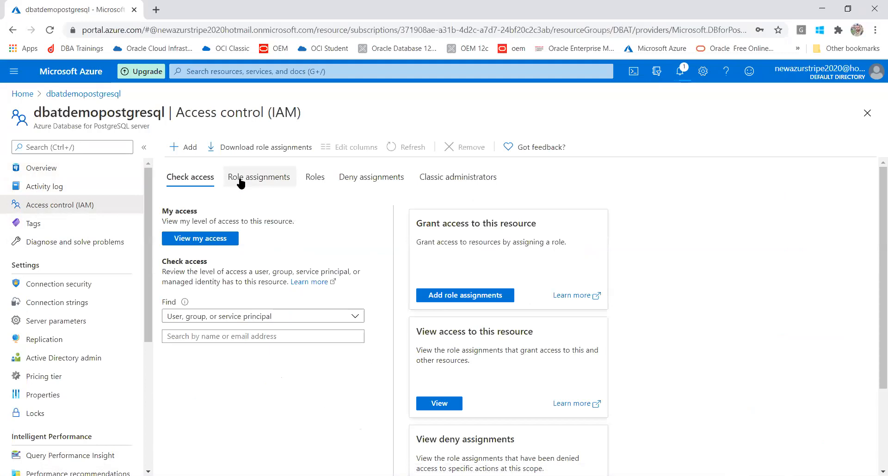
left_click(322, 187)
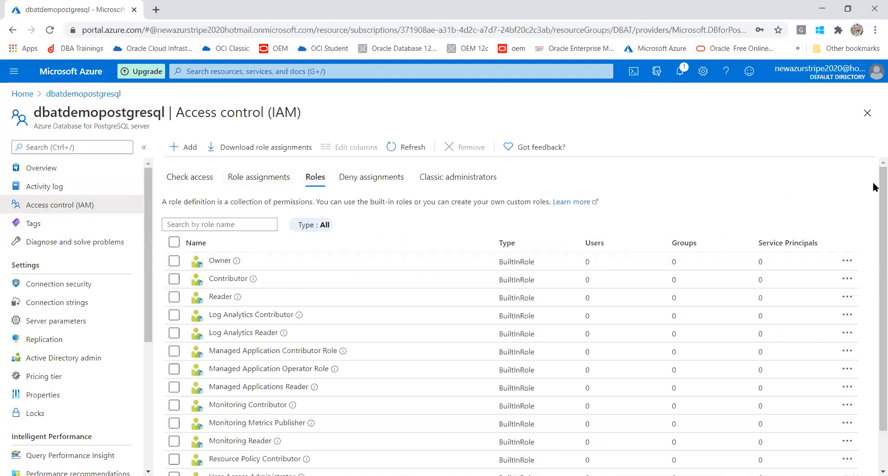
scroll(876, 250, "down", 1)
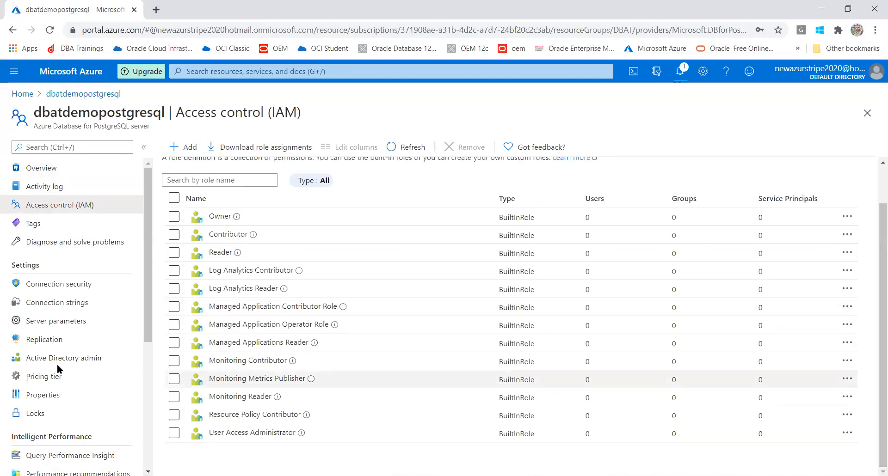
left_click(48, 224)
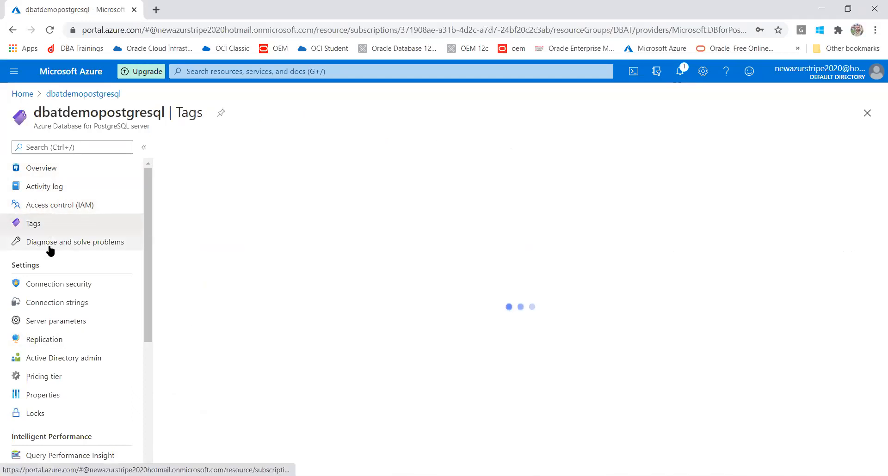
Review the dbatdemopostgresql server's parameters, replication and Active Directory admin settings
left_click(52, 322)
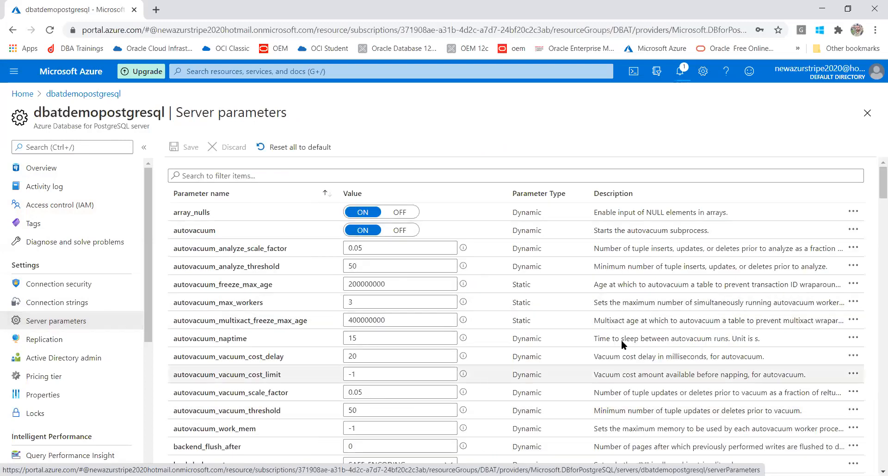
left_click_drag(882, 189, 874, 311)
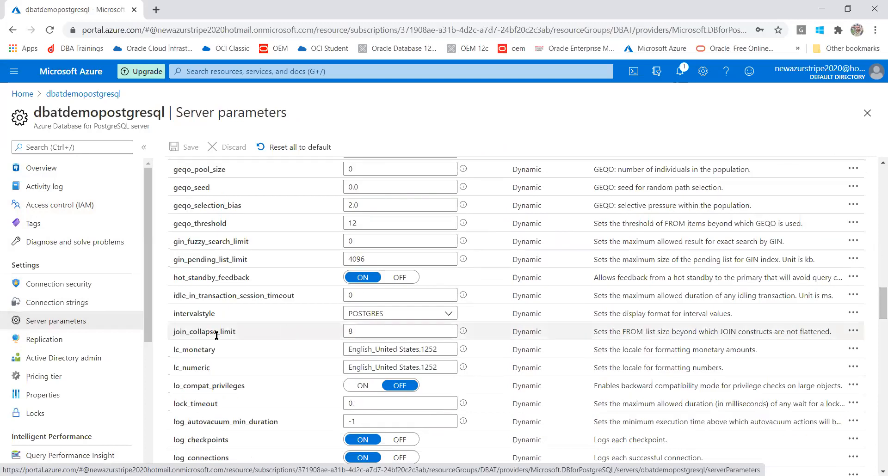
left_click(56, 343)
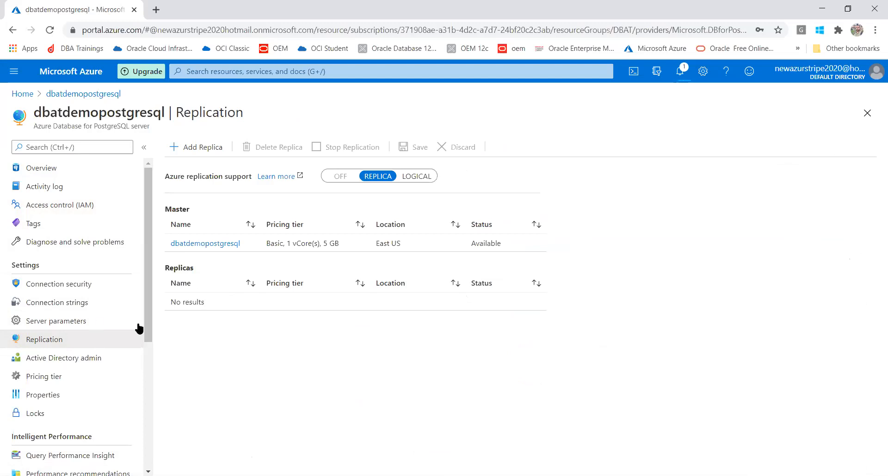
left_click(66, 365)
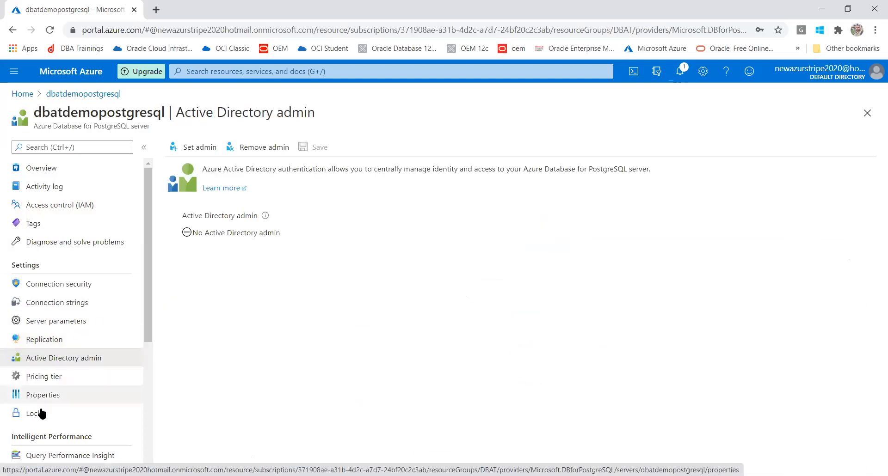
Look at the server's Query Performance Insight and Performance recommendations pages
scroll(145, 356, "down", 3)
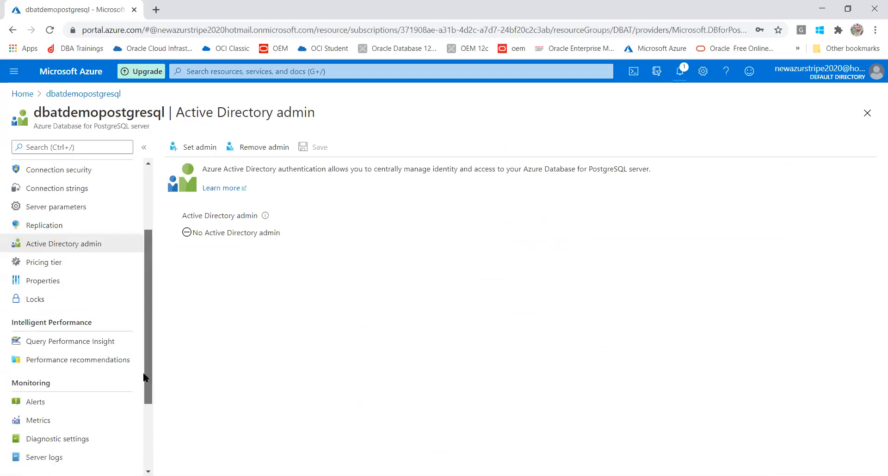
left_click(92, 332)
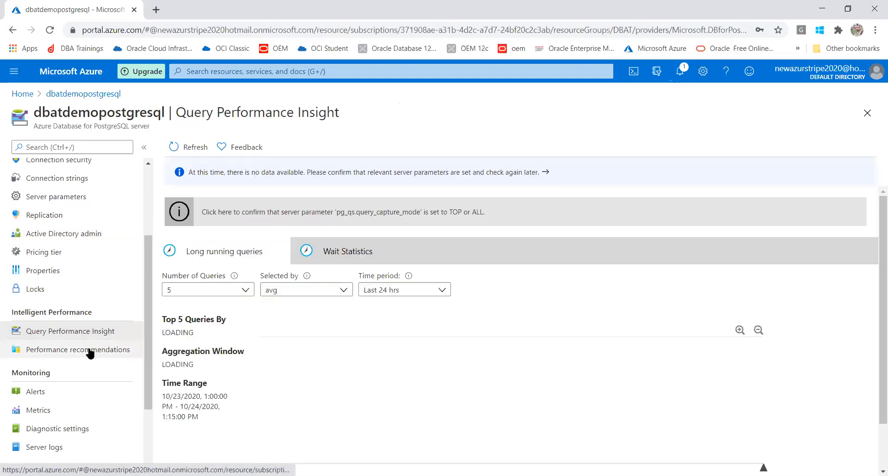
left_click(91, 352)
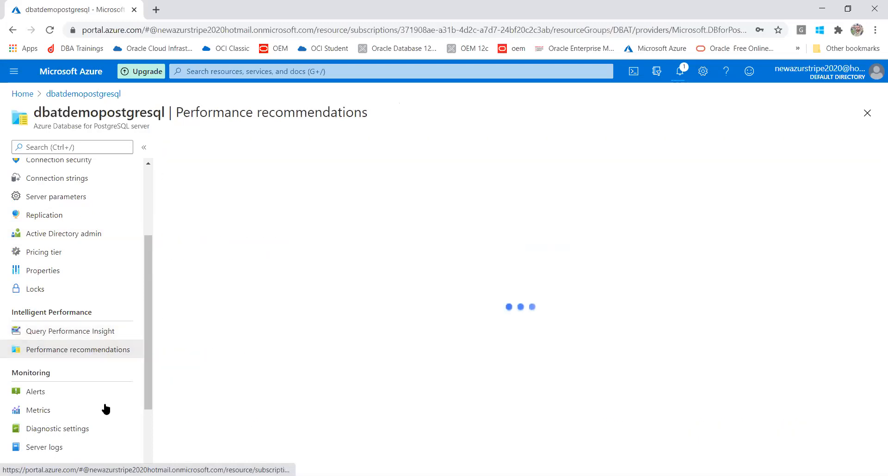
Look through the server's alerts, diagnostic settings, server logs and resource health
left_click(51, 399)
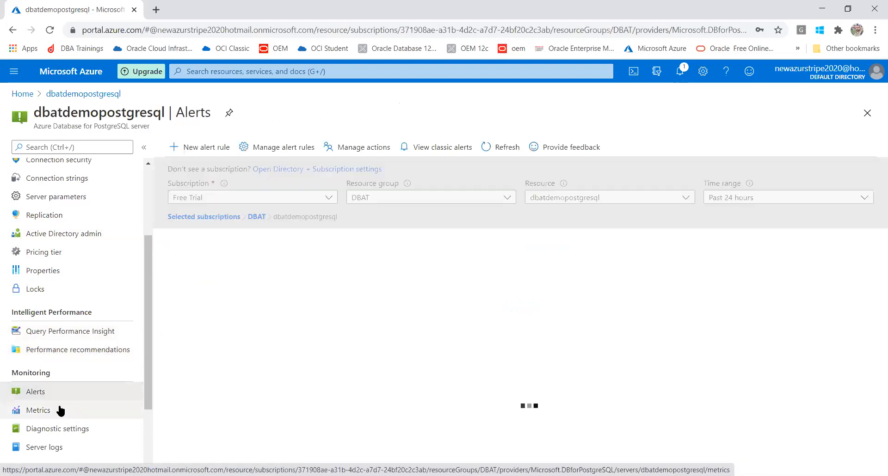
left_click(55, 429)
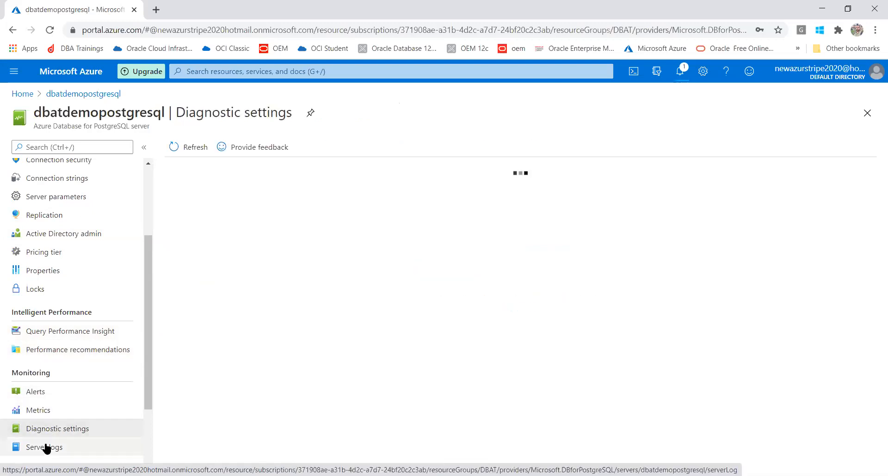
left_click(46, 447)
left_click_drag(146, 354, 133, 411)
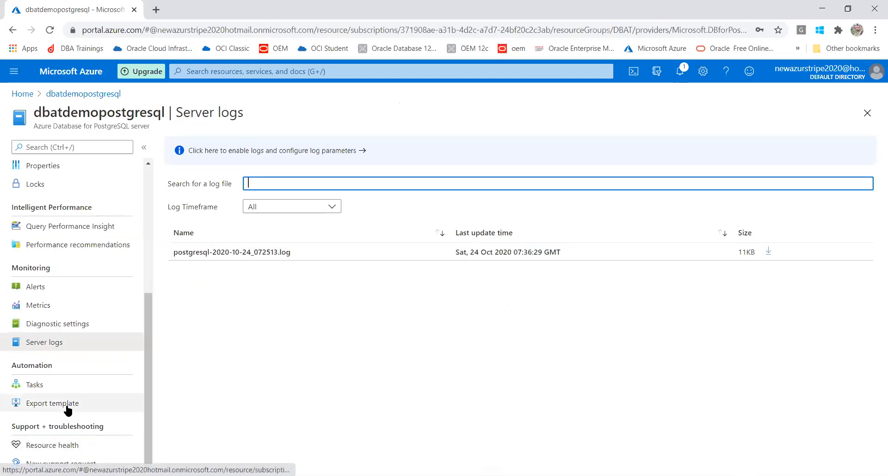
left_click(65, 446)
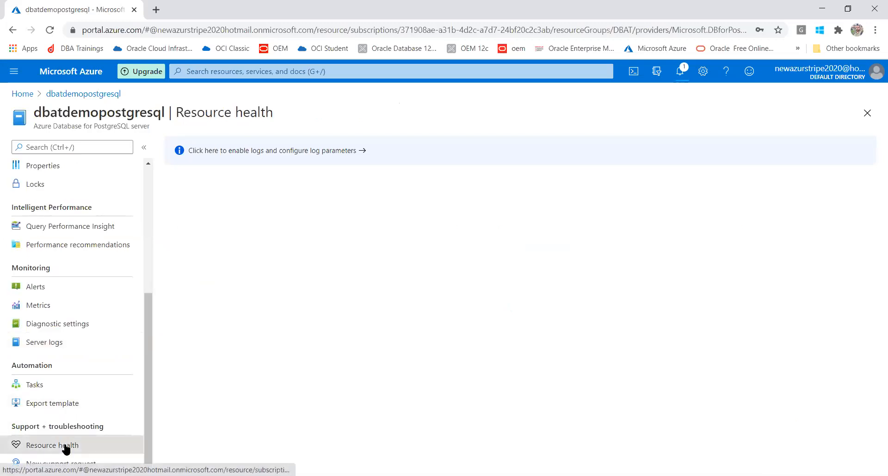